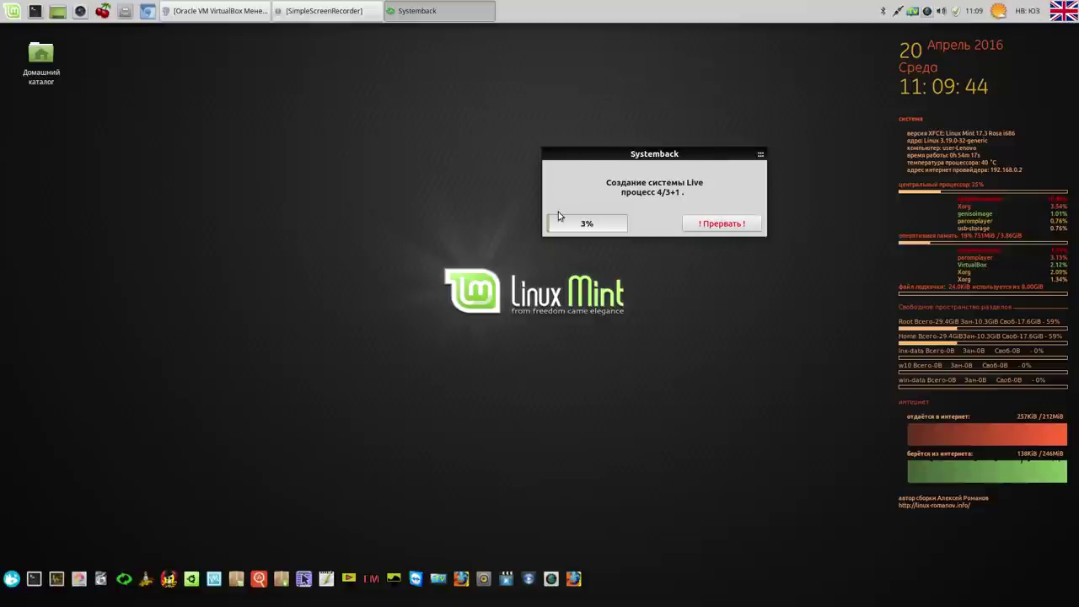
pyautogui.rightClick(928, 11)
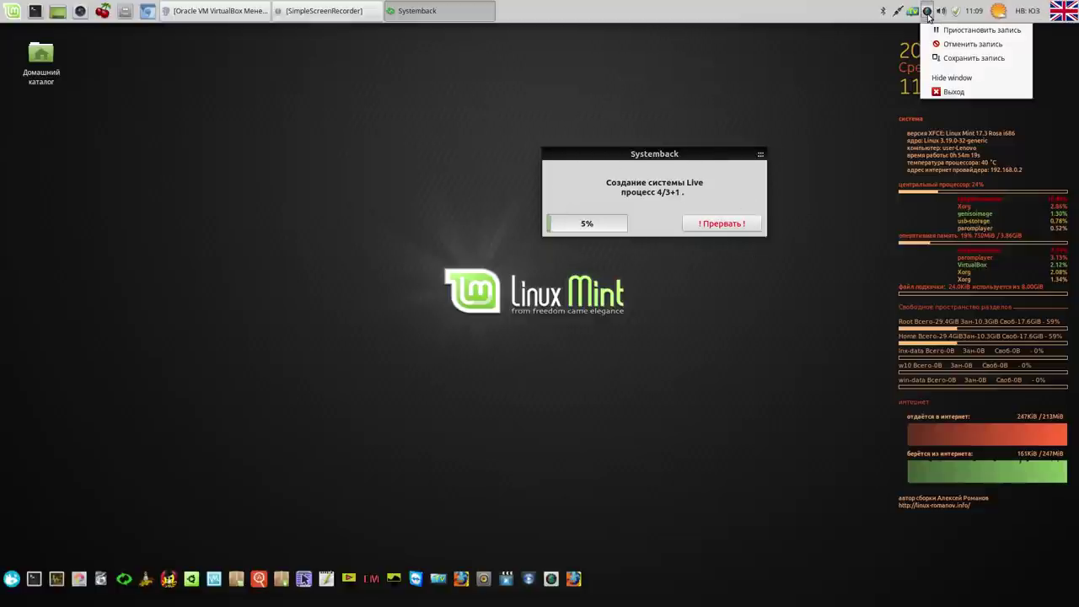
pyautogui.click(937, 30)
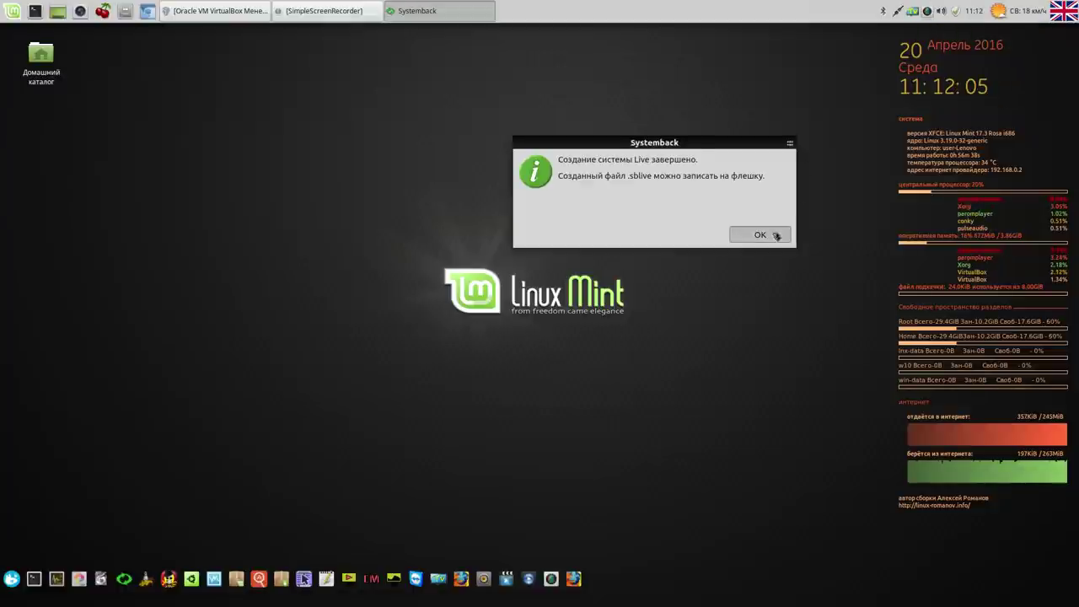
# - Dismiss the live system completion notice, select the systemback_live_2016-04-20 image in the list, and close Systemback
pyautogui.click(777, 235)
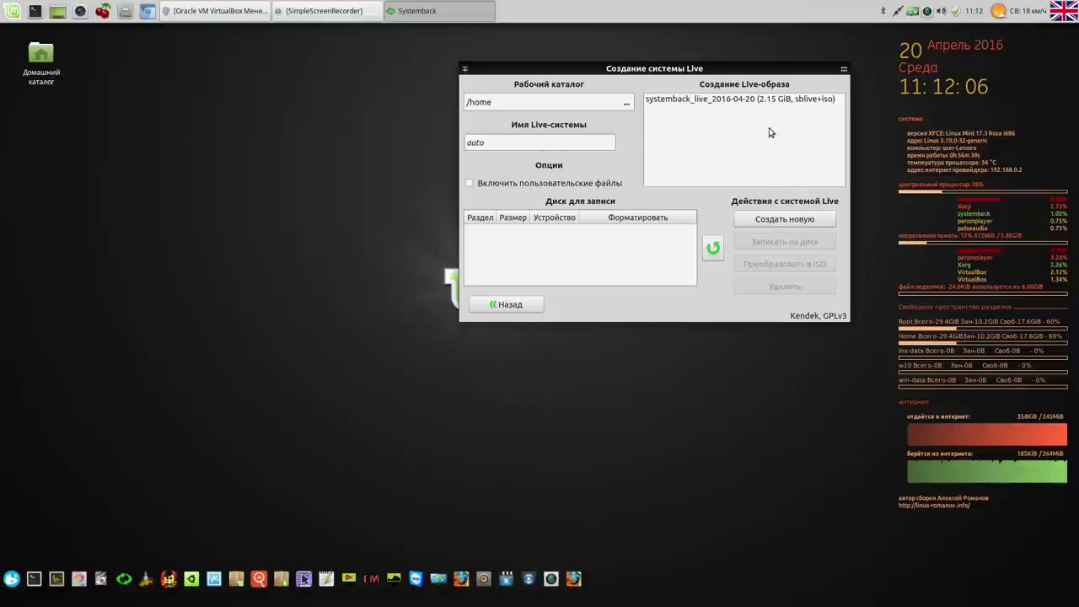
pyautogui.click(768, 99)
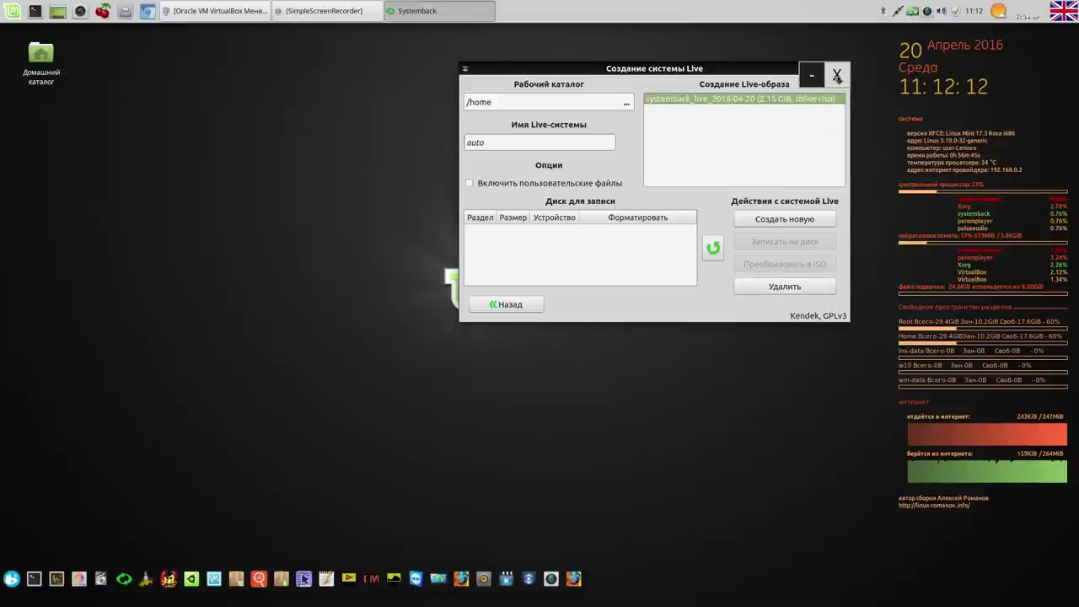
pyautogui.click(838, 75)
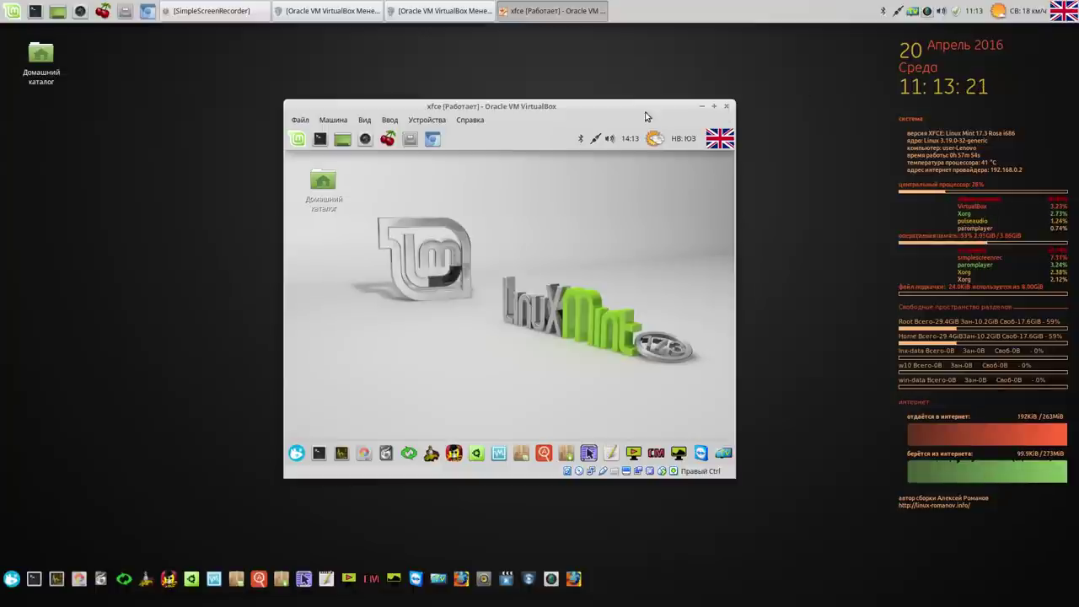
# - Move and enlarge the xfce virtual machine window, then view the guest's desktop background settings and close them
pyautogui.moveTo(635, 107); pyautogui.dragTo(480, 68)
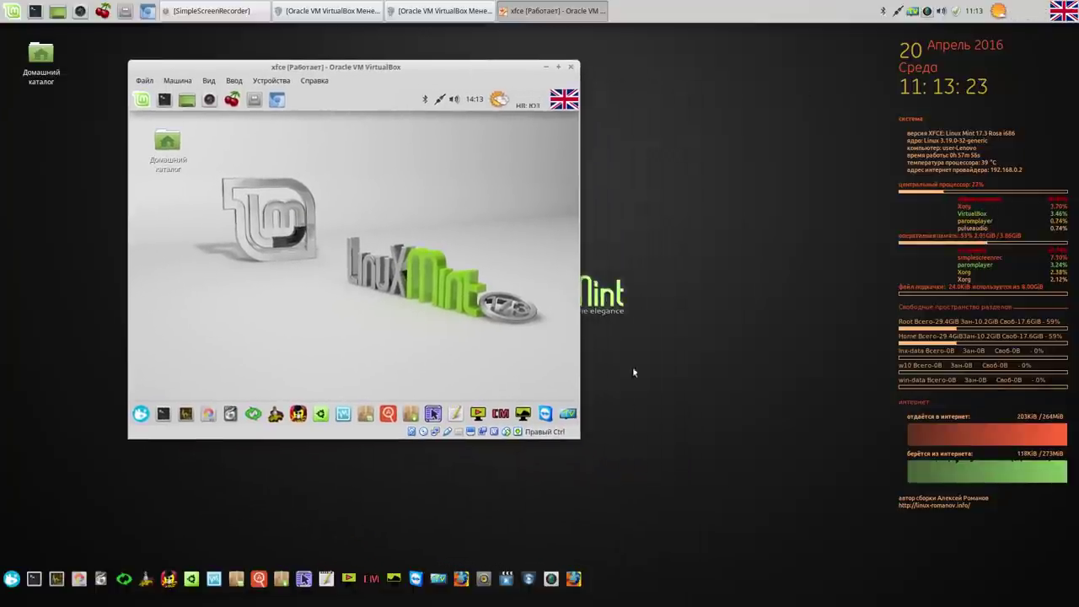
pyautogui.moveTo(579, 439); pyautogui.dragTo(845, 531)
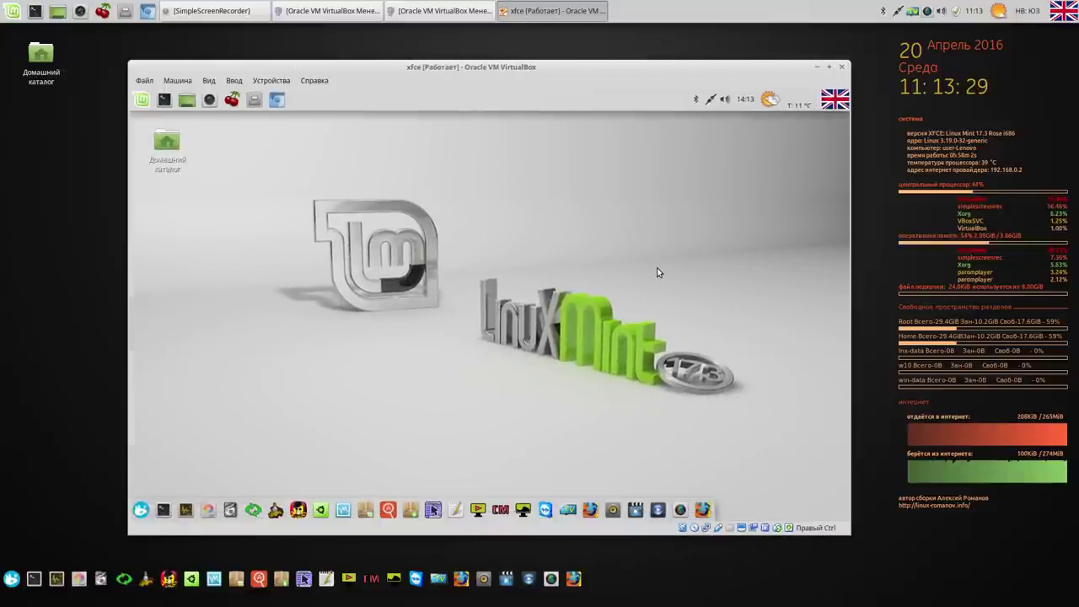
pyautogui.rightClick(481, 157)
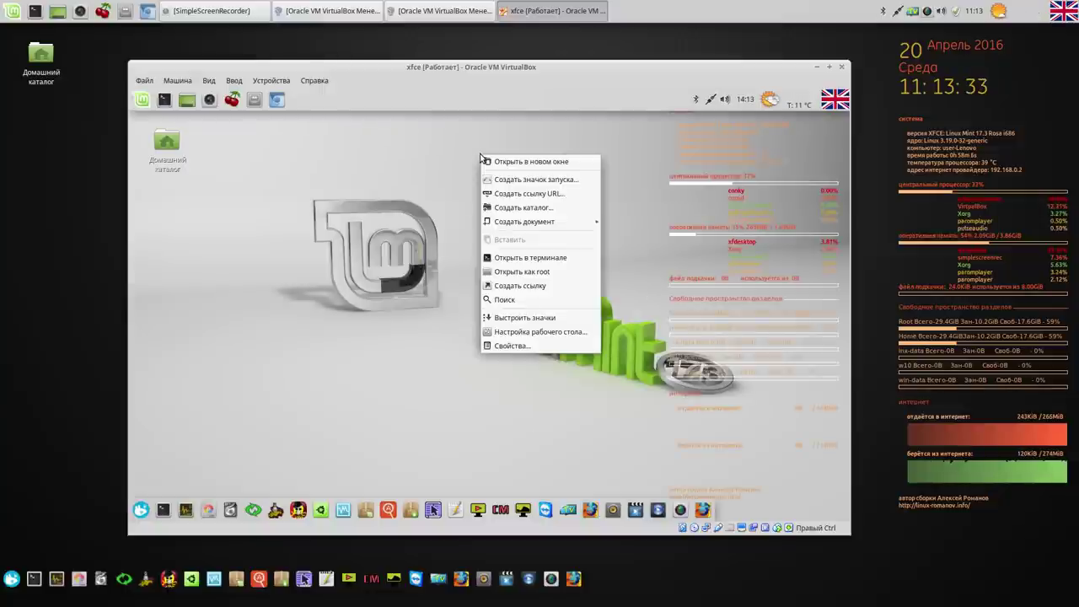
pyautogui.click(529, 332)
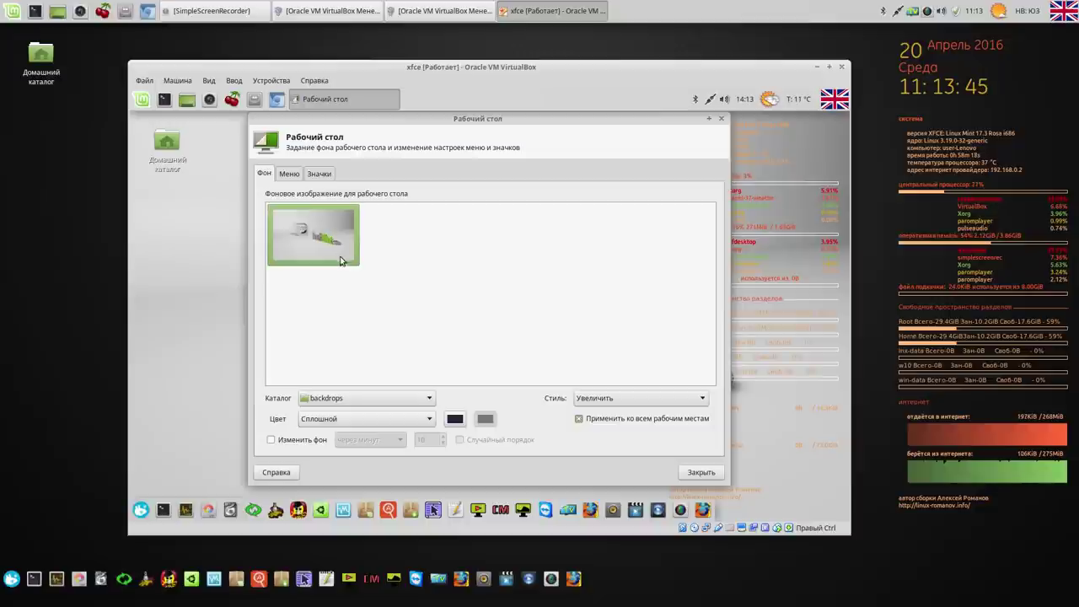
pyautogui.click(721, 120)
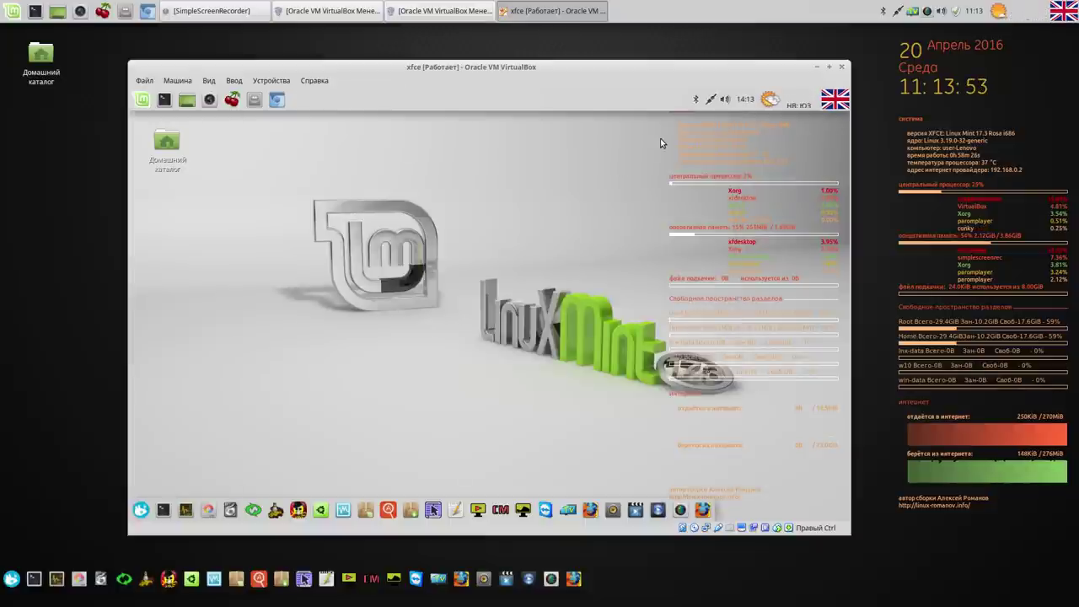
# - Close the xfce virtual machine with the option to power it off
pyautogui.click(842, 67)
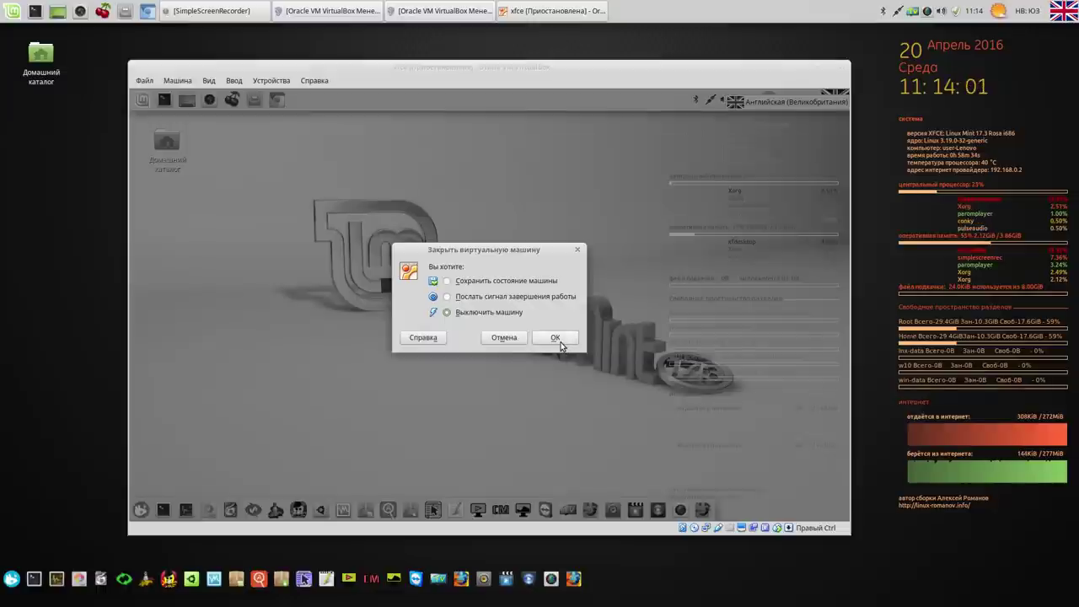
pyautogui.click(555, 338)
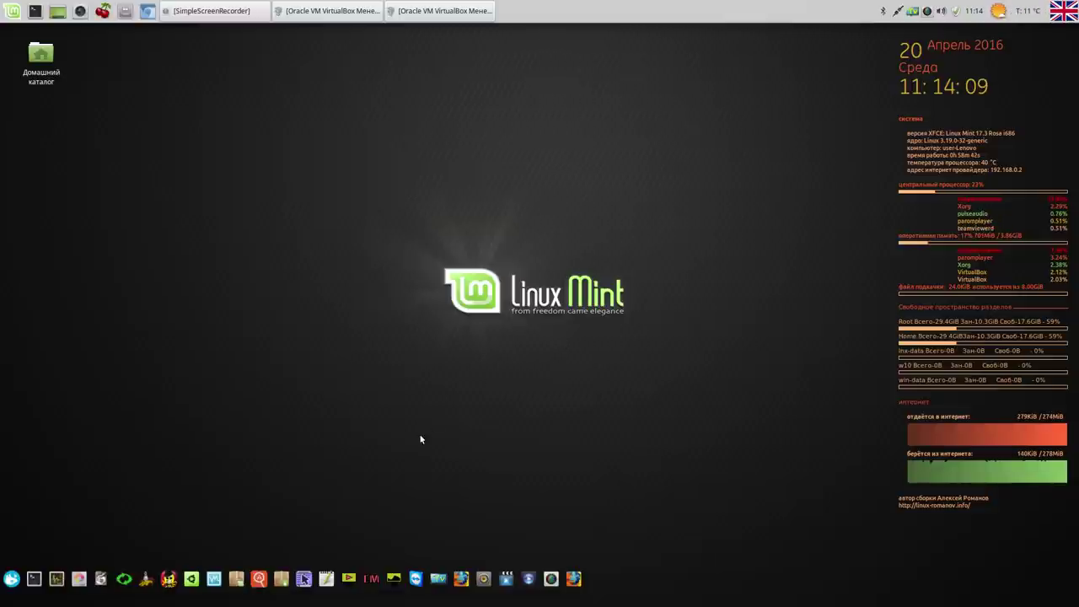
# - Launch the OpenShot video editor and the Parom.TV player one after the other, closing each after a look
pyautogui.click(528, 578)
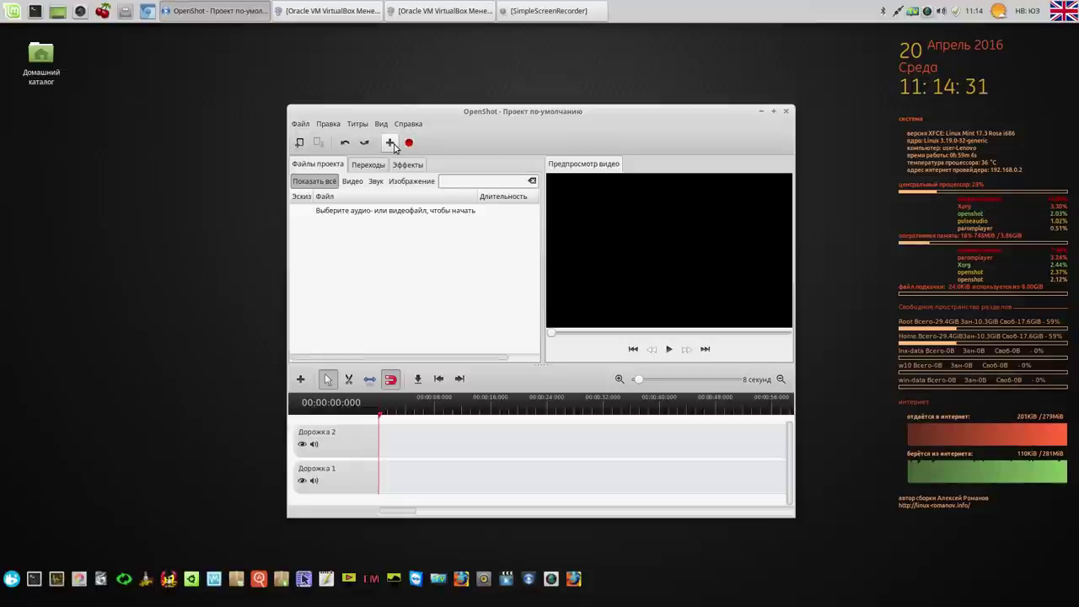
pyautogui.click(785, 113)
pyautogui.click(439, 578)
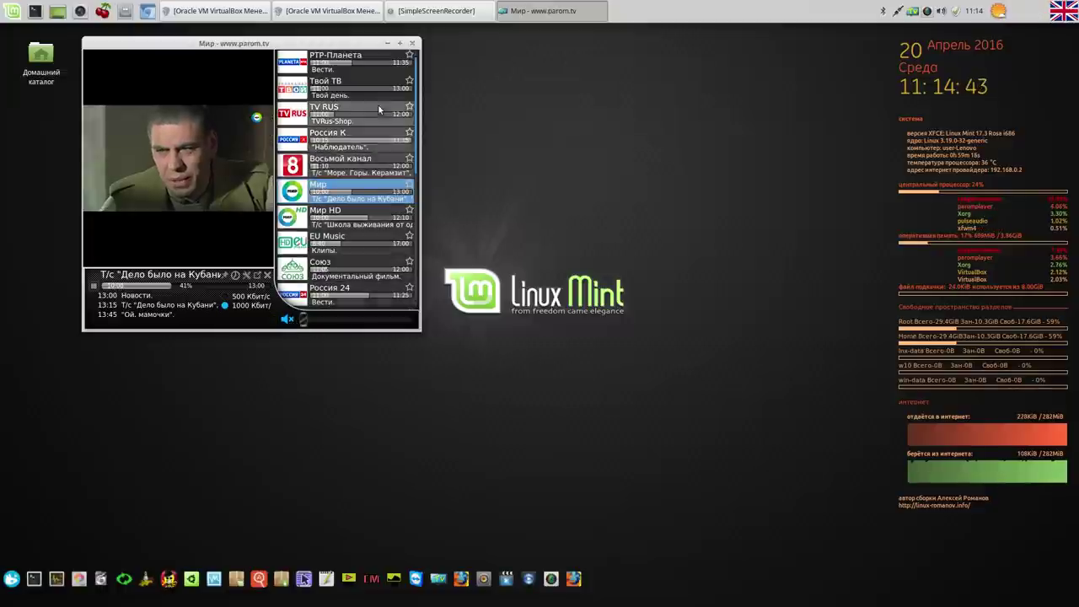
pyautogui.click(412, 43)
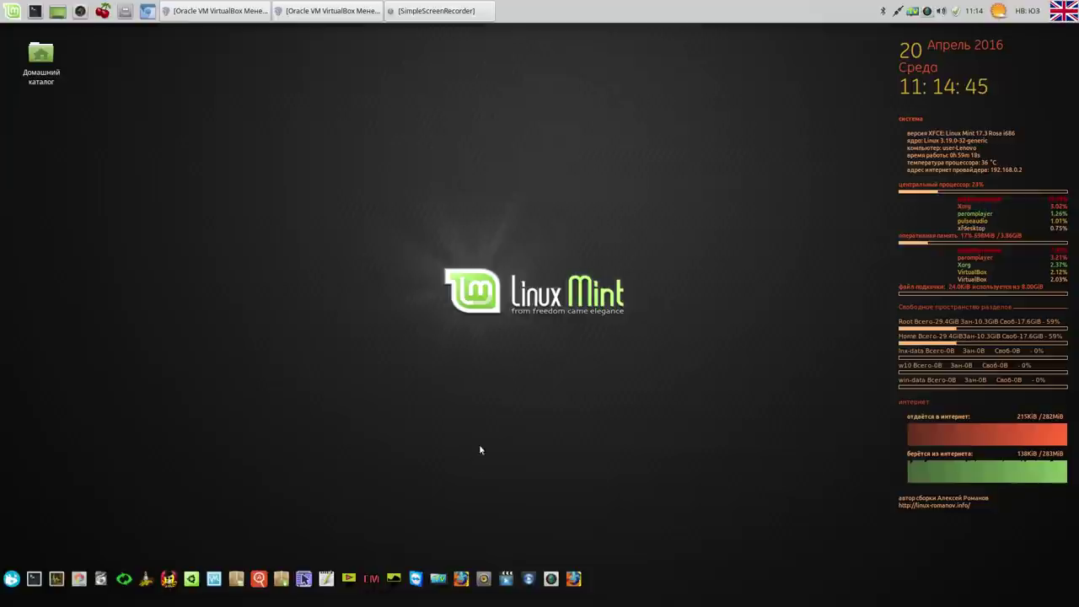
# - Run Variety Slideshow to preview the full-screen images, and exit it
pyautogui.click(350, 581)
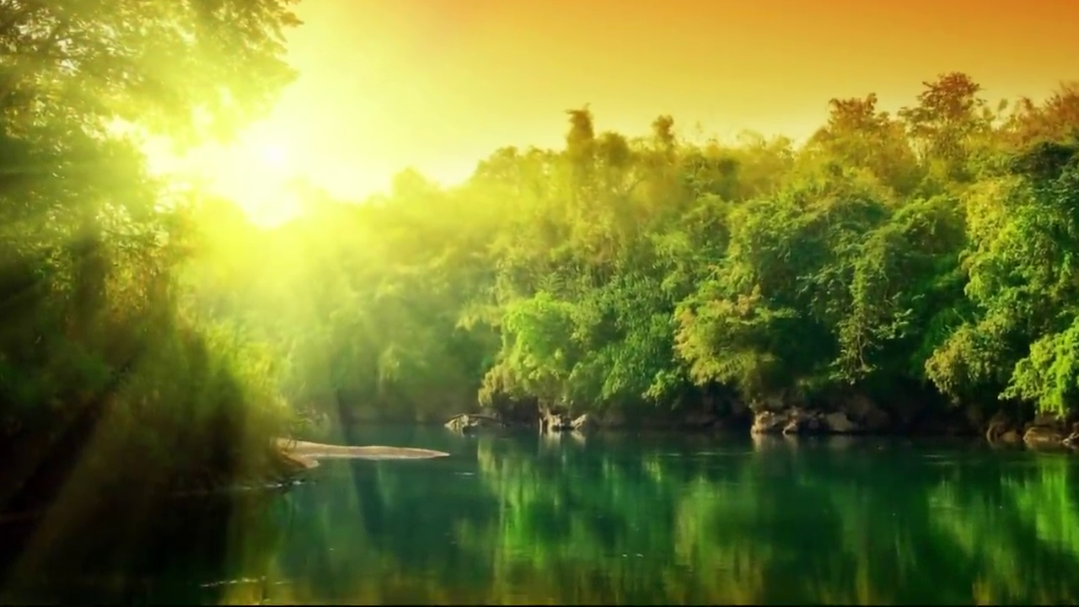
pyautogui.click(508, 250)
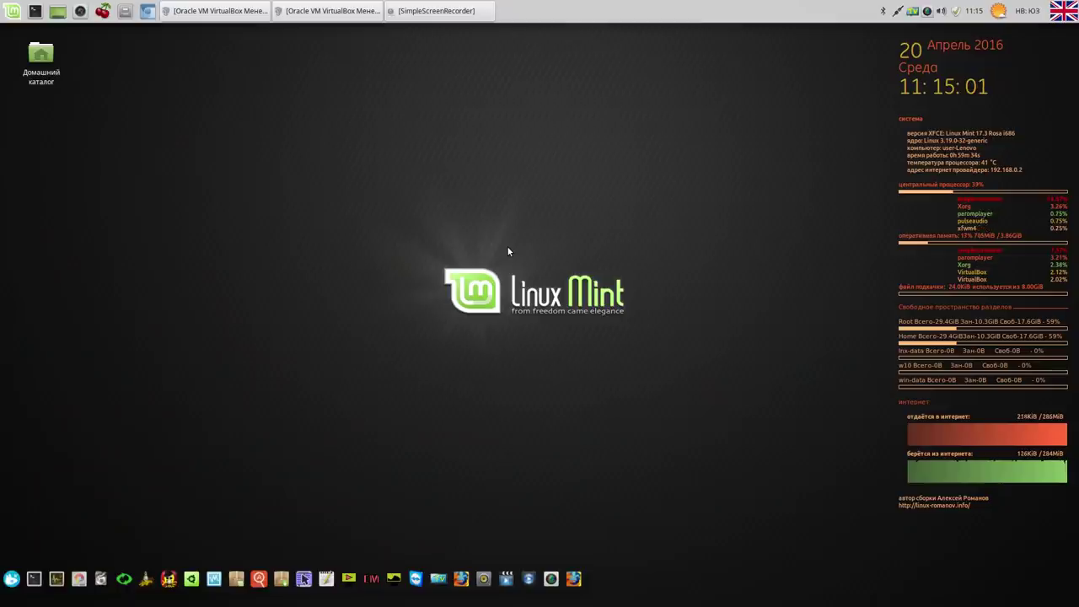
# - Find Slingscold among the applications by searching for "sli" and add its launcher to Панель 1
pyautogui.click(12, 13)
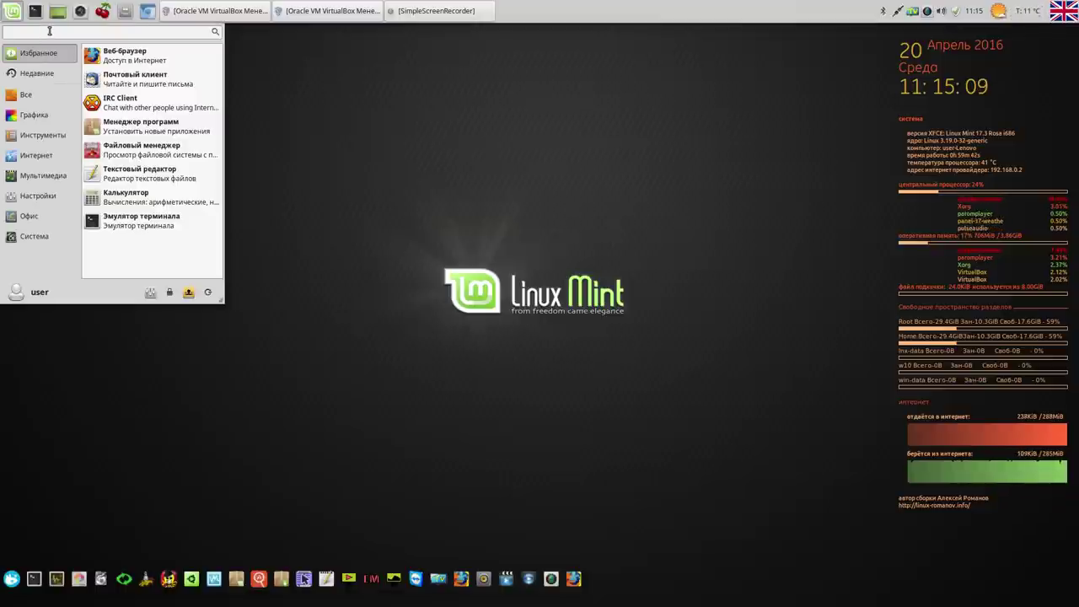
pyautogui.write('sli')
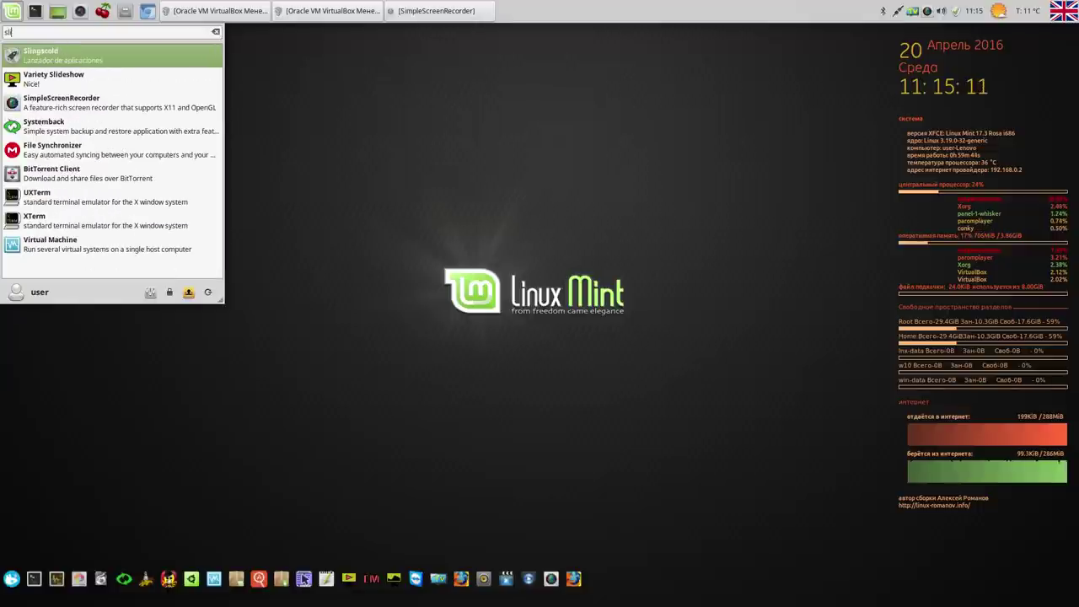
pyautogui.rightClick(49, 54)
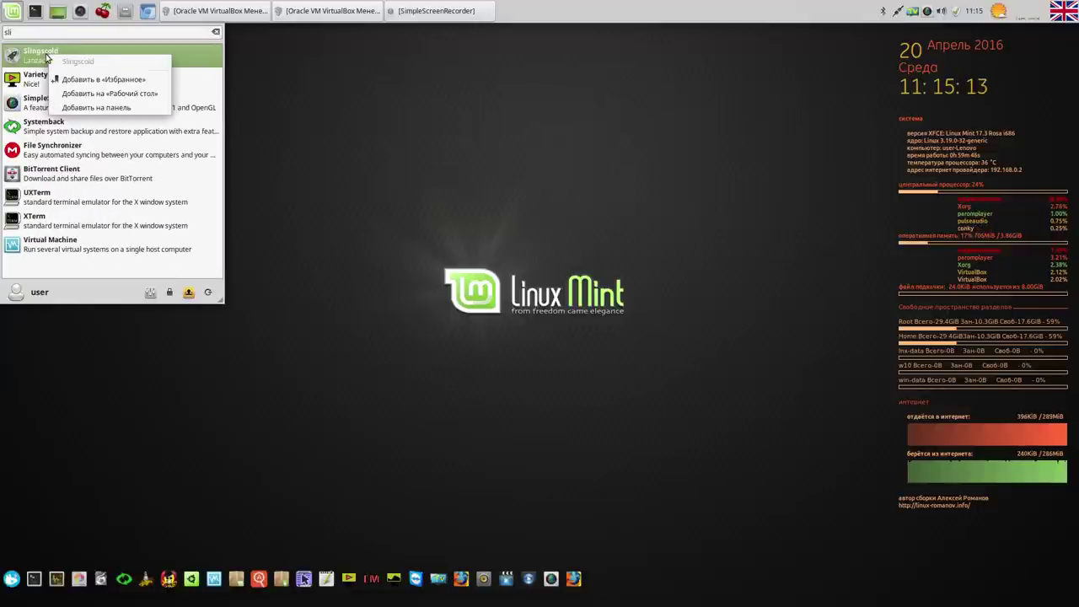
pyautogui.click(90, 107)
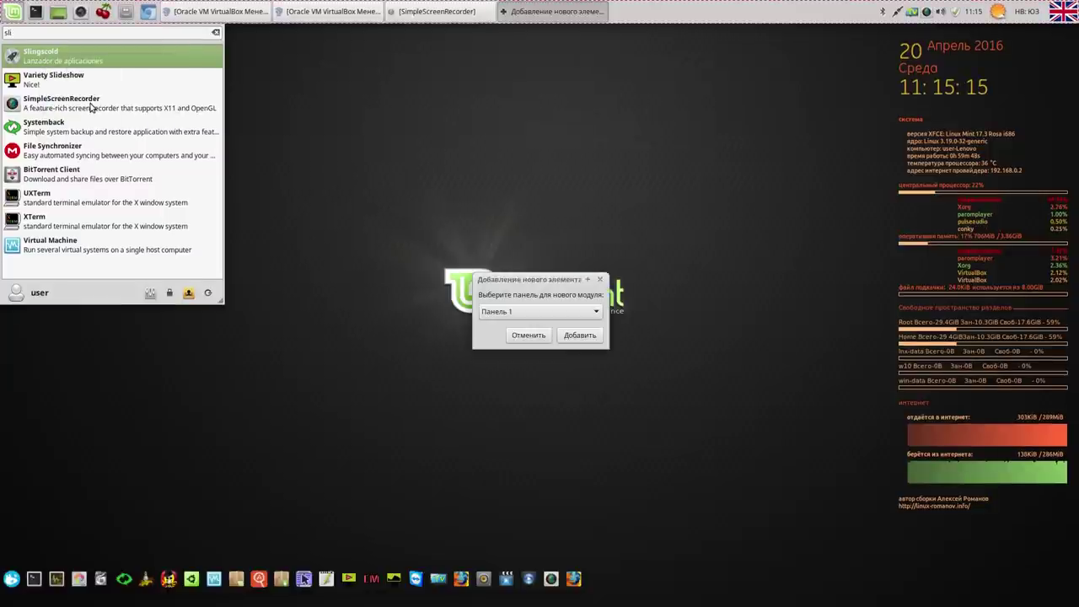
pyautogui.click(585, 335)
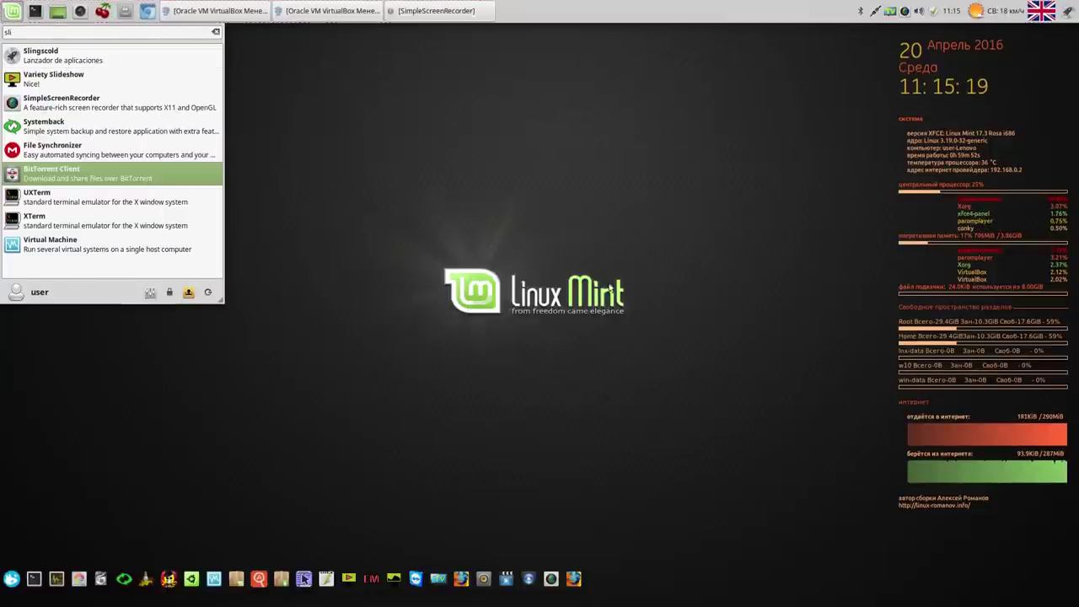
pyautogui.click(587, 339)
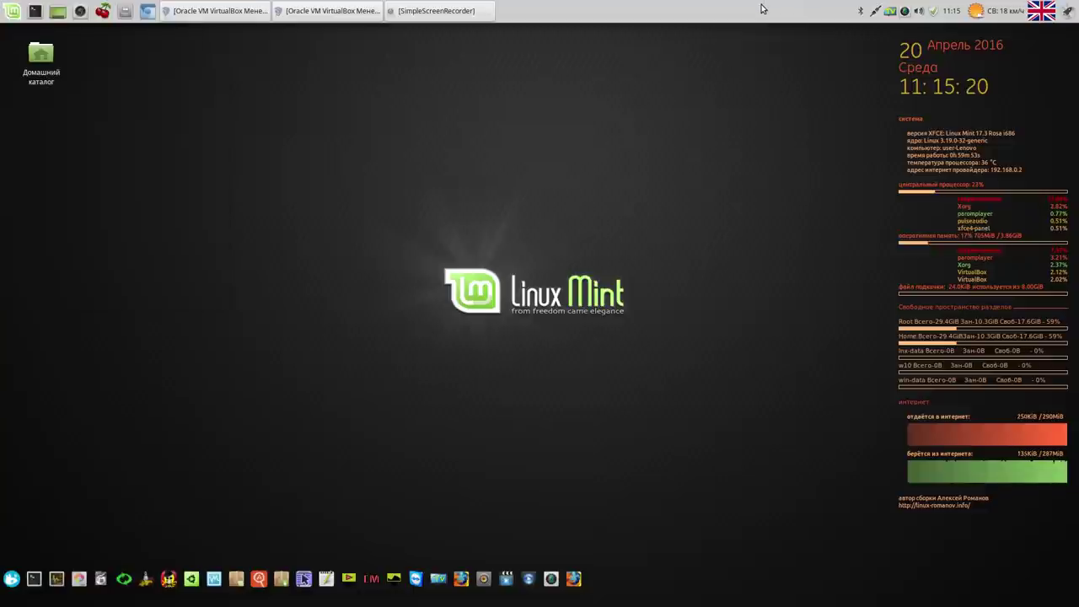
# - Move the new Slingscold launcher on the panel to directly beside the main menu icon
pyautogui.rightClick(1067, 15)
pyautogui.click(1035, 49)
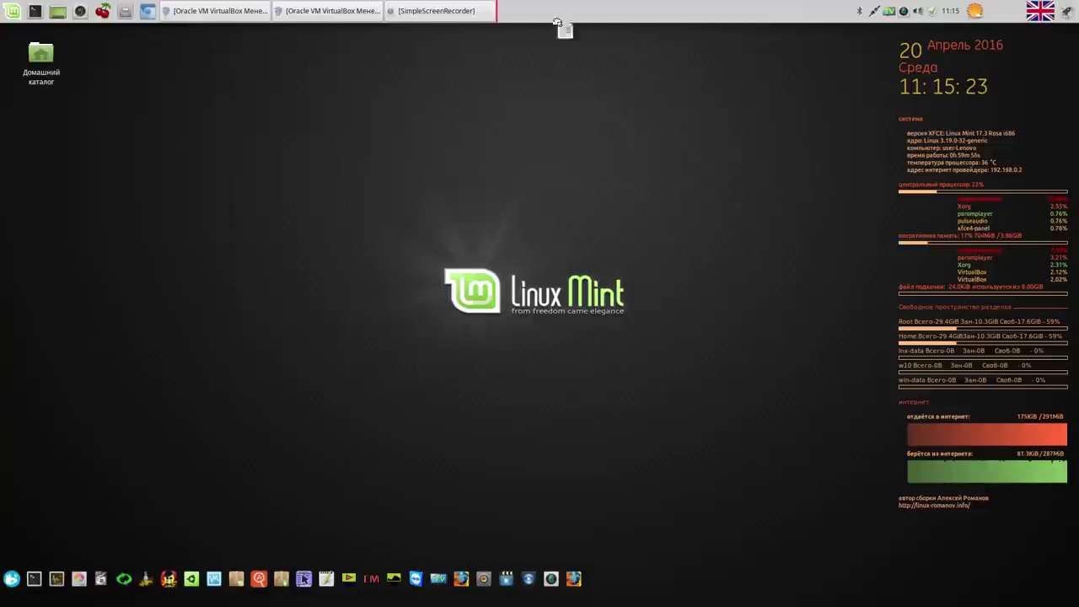
pyautogui.click(22, 19)
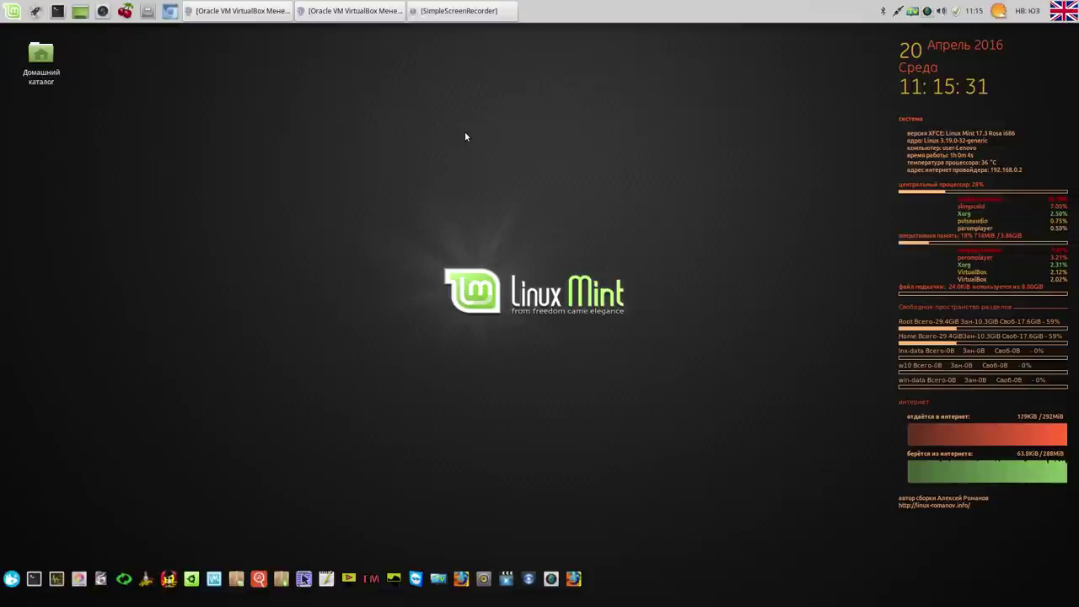
# - Open the Slingscold application launcher and browse its application pages through page 6
pyautogui.press('super')
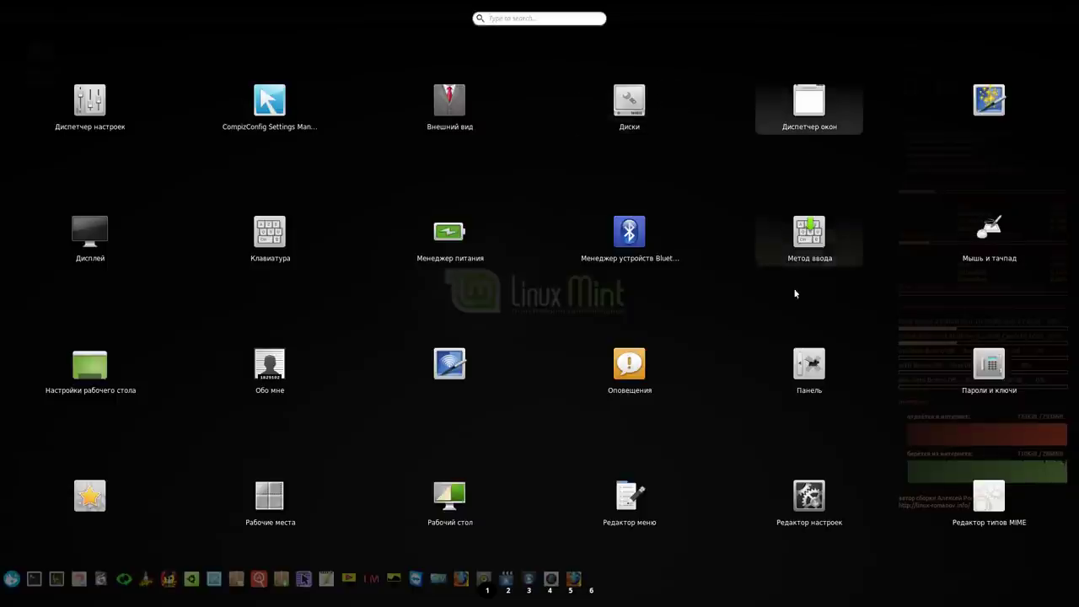
pyautogui.click(509, 590)
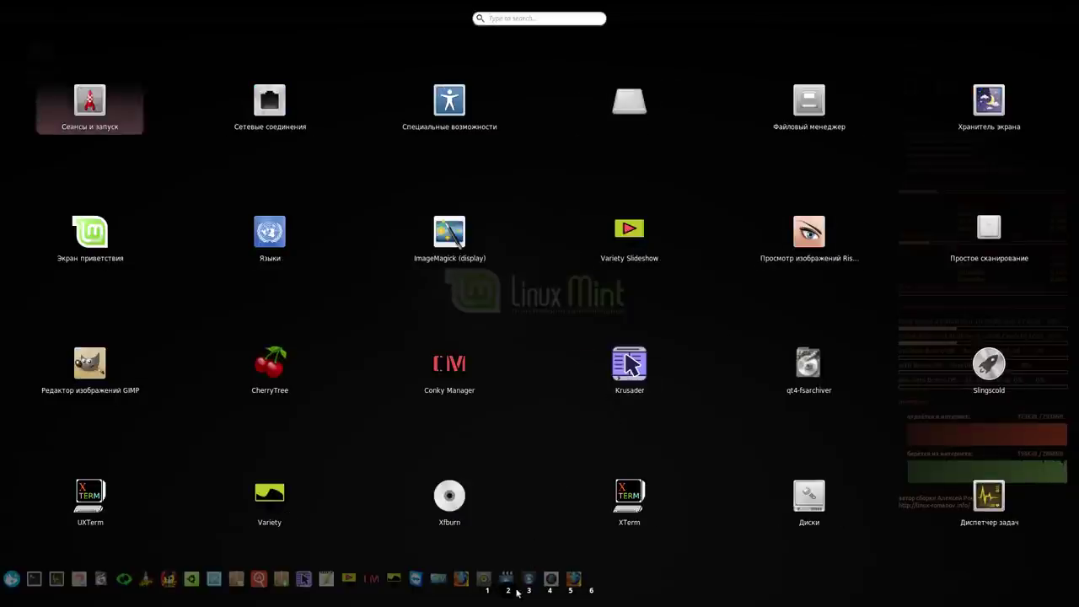
pyautogui.click(528, 590)
pyautogui.click(551, 590)
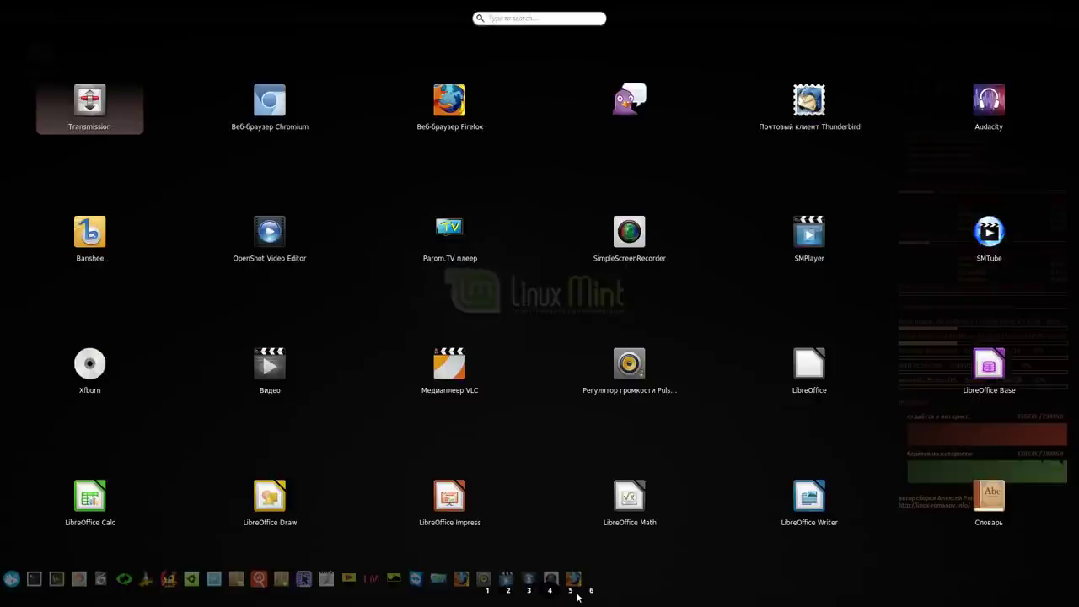
pyautogui.click(570, 591)
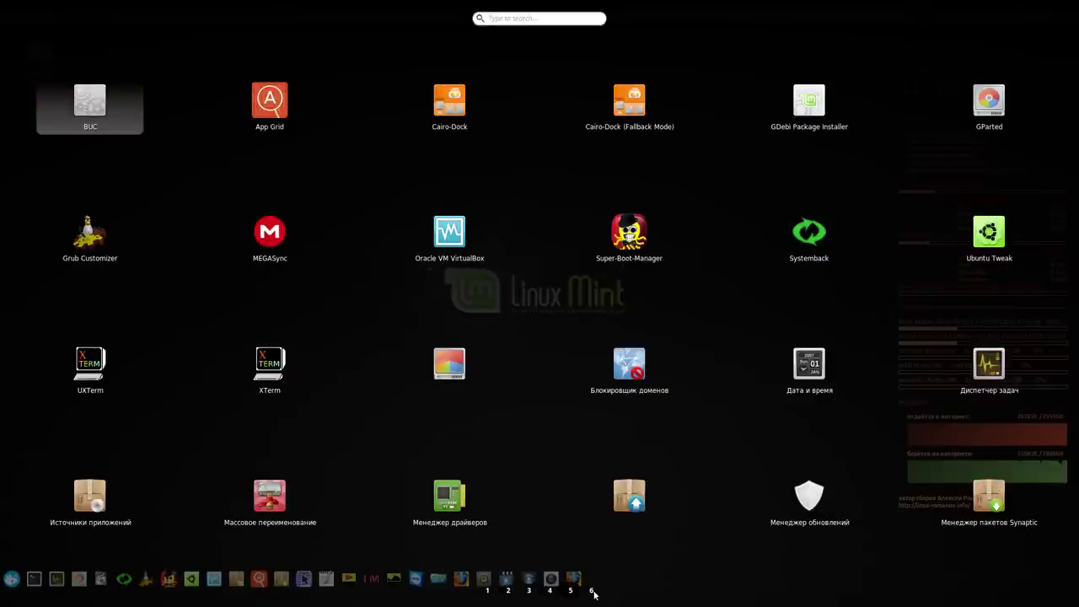
pyautogui.click(592, 591)
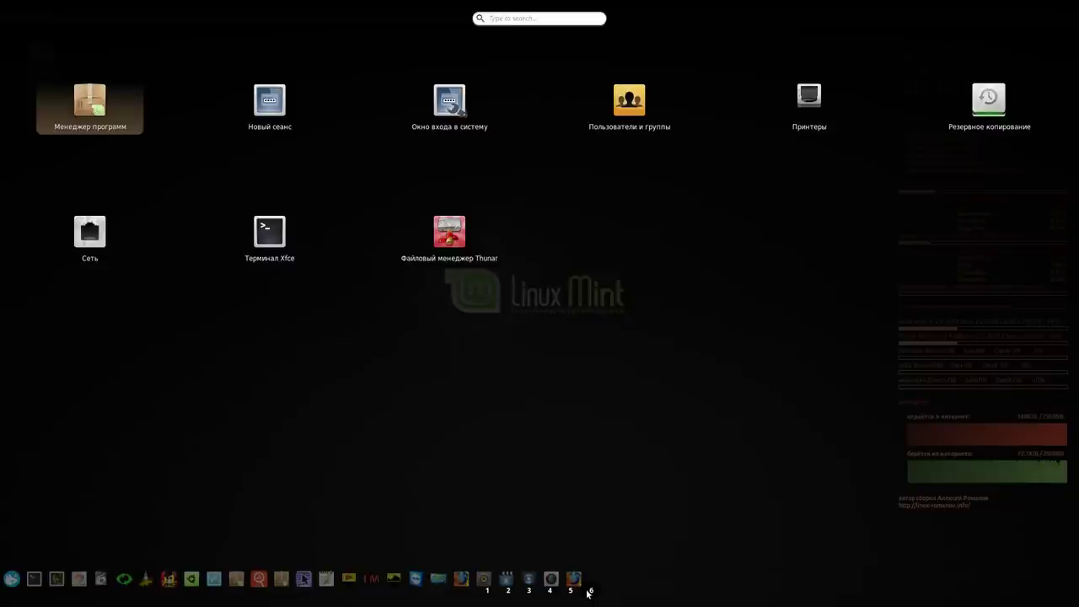
# - Launch the Chromium browser from page 4 of the launcher, reposition its window, and view the About Chromium page
pyautogui.click(550, 590)
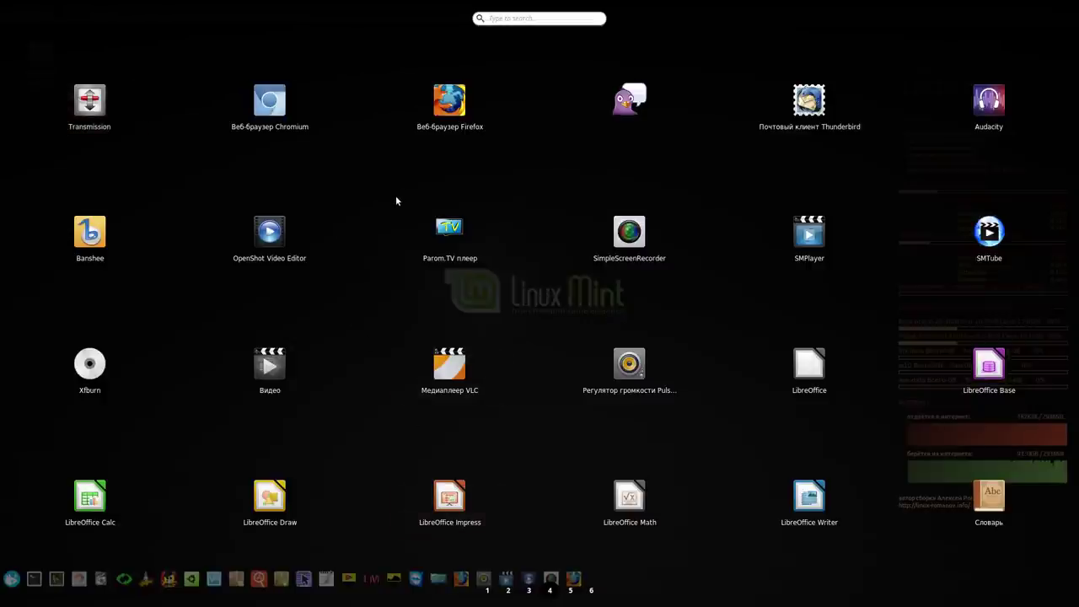
pyautogui.click(270, 101)
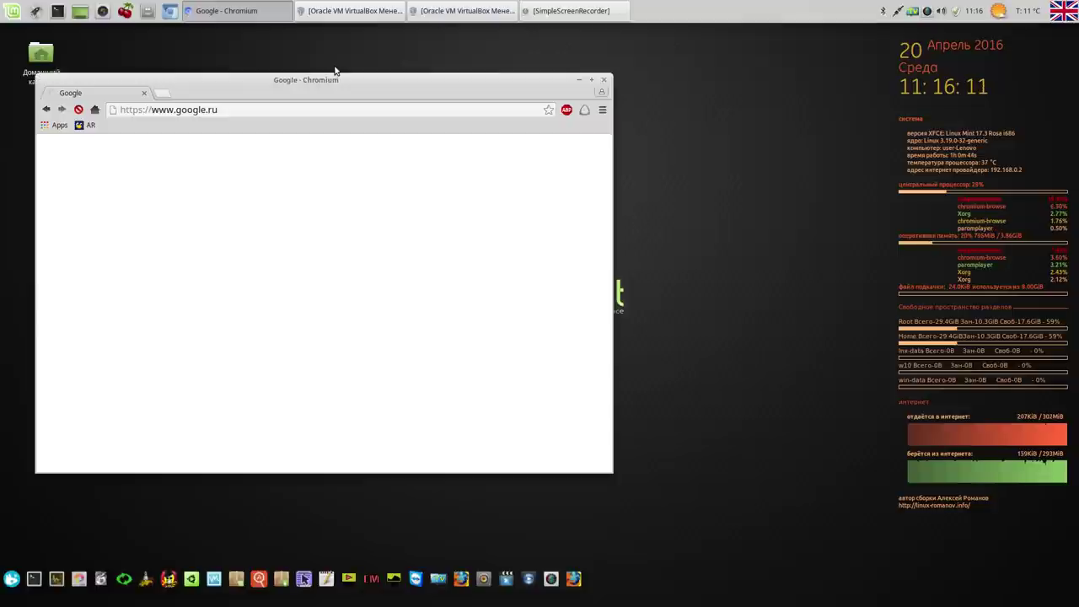
pyautogui.moveTo(376, 84); pyautogui.dragTo(428, 61)
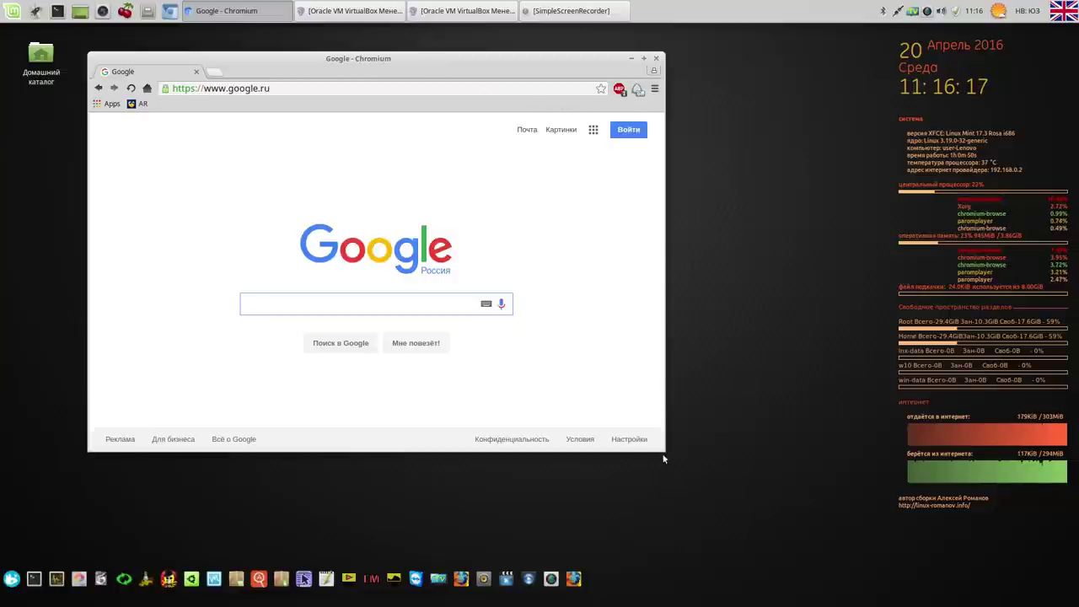
pyautogui.click(654, 89)
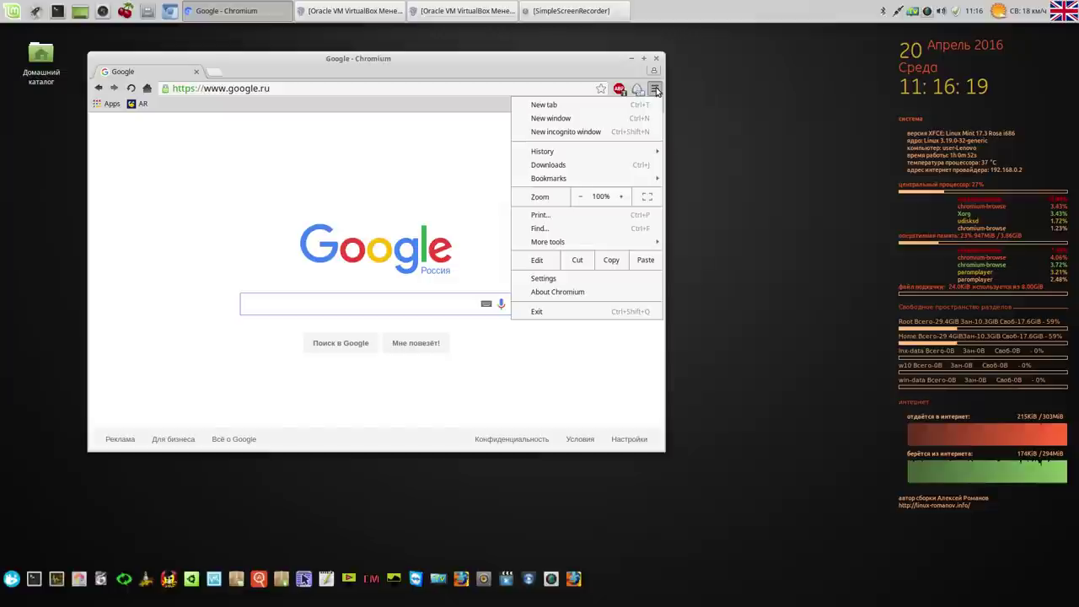
pyautogui.click(577, 290)
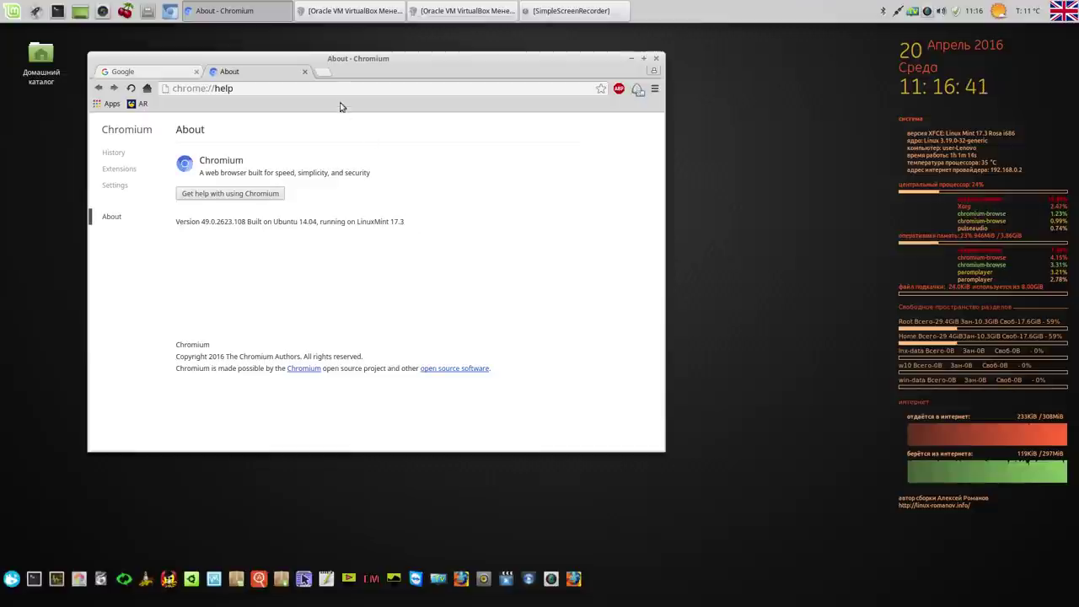
# - Close the About page, open the site bookmarked as AR, and follow its link for the команды и видео.ctb file
pyautogui.click(305, 72)
pyautogui.click(140, 104)
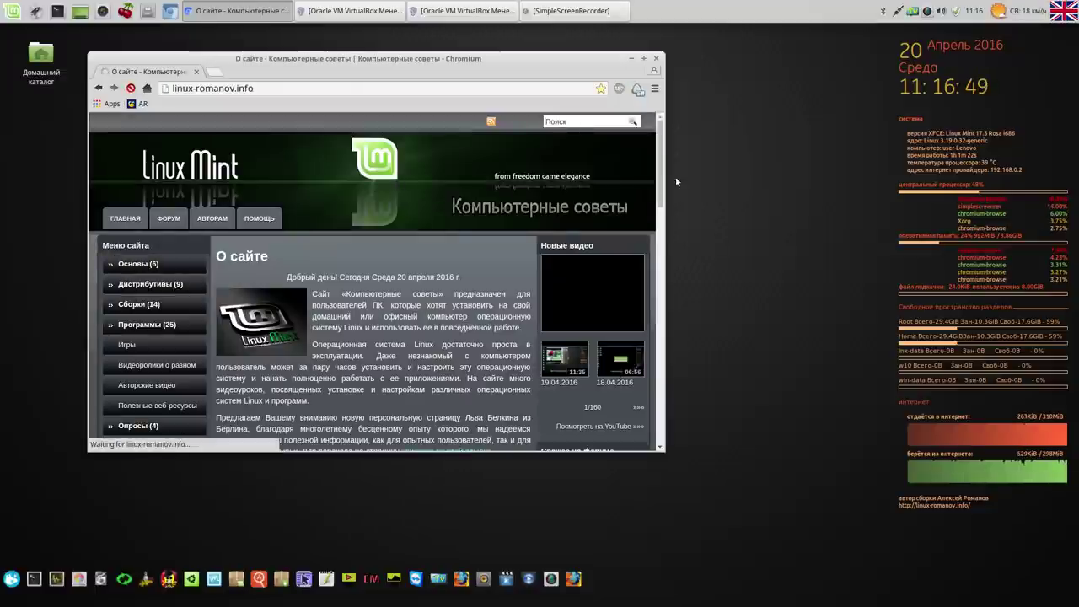
pyautogui.scroll(-2, 660, 194)
pyautogui.scroll(-2, 660, 194)
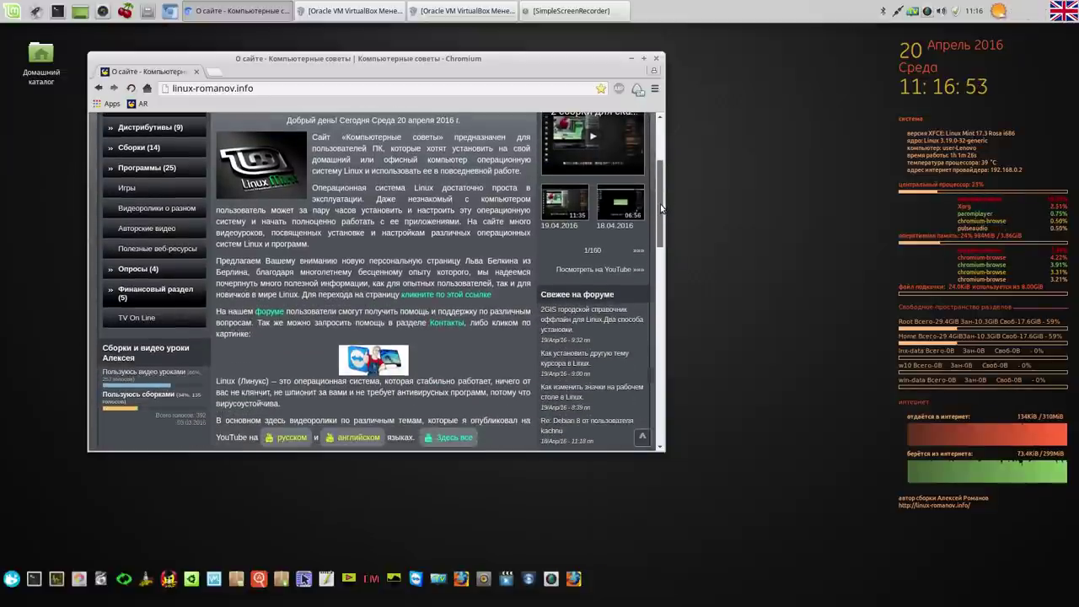
pyautogui.moveTo(662, 207); pyautogui.dragTo(666, 285)
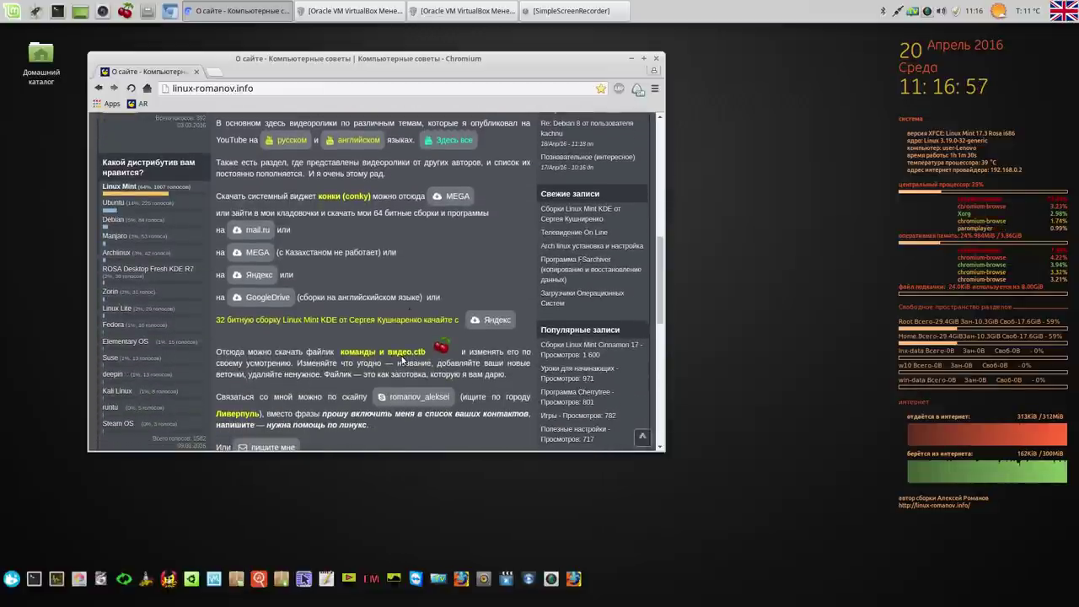
pyautogui.click(401, 352)
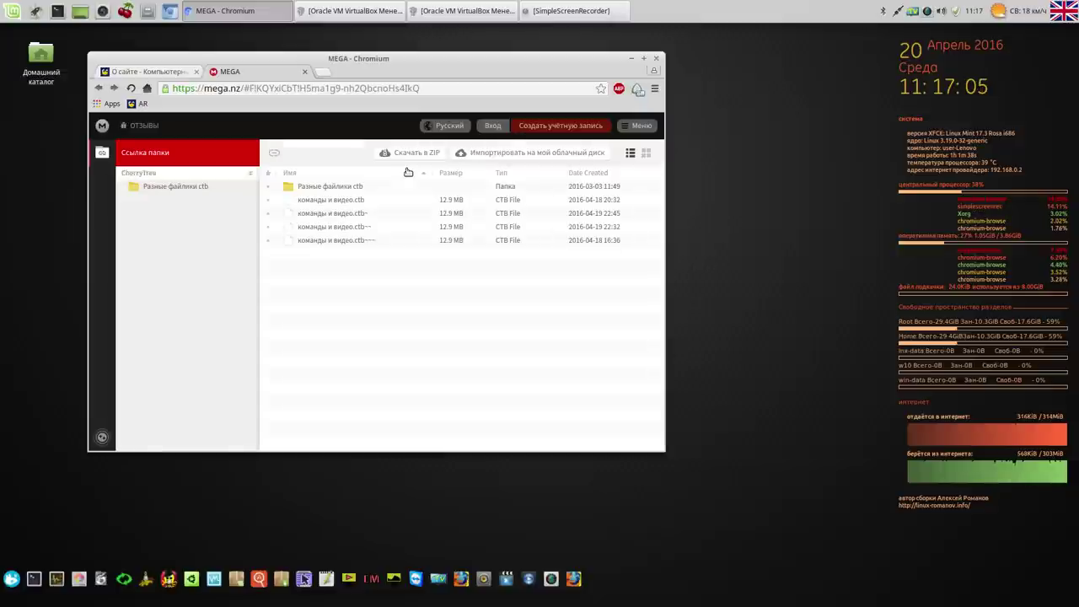
# - Download команды и видео.ctb from the shared MEGA folder and show the downloaded file in its folder
pyautogui.rightClick(353, 203)
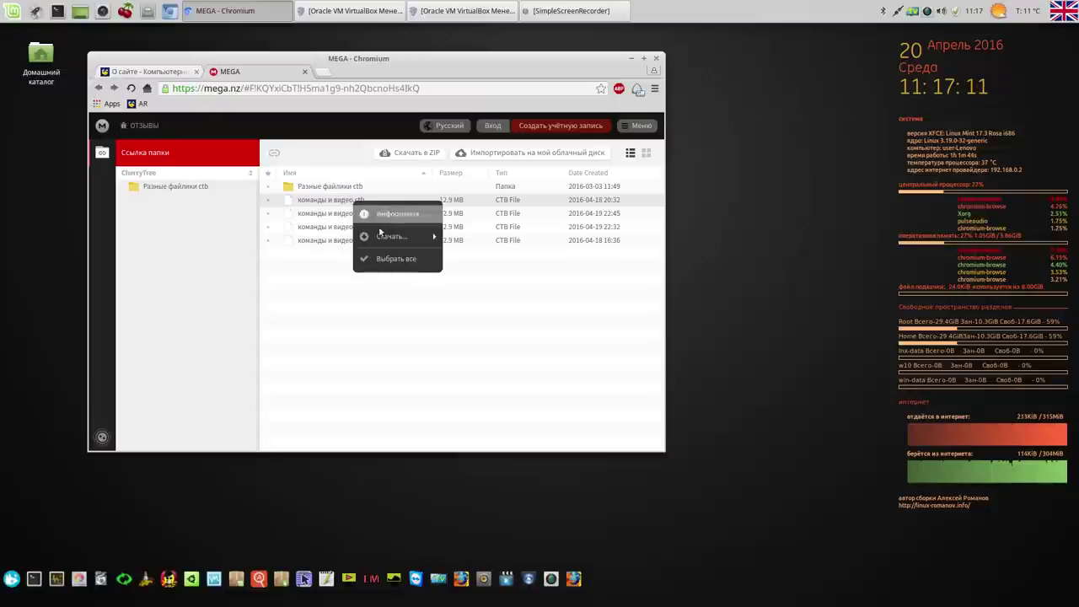
pyautogui.moveTo(413, 237)
pyautogui.click(486, 238)
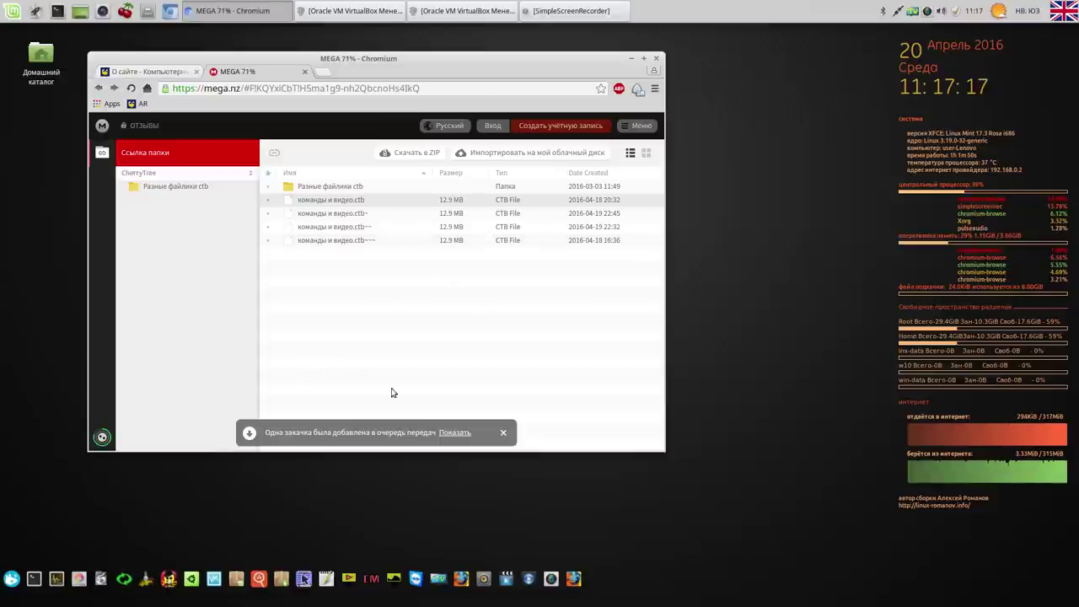
pyautogui.click(455, 433)
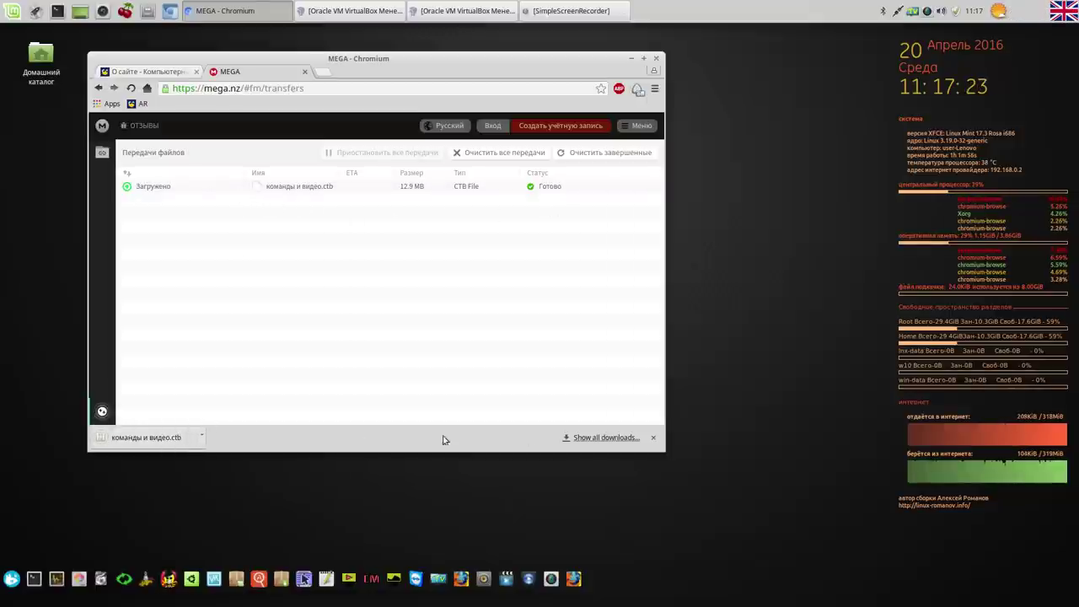
pyautogui.click(613, 438)
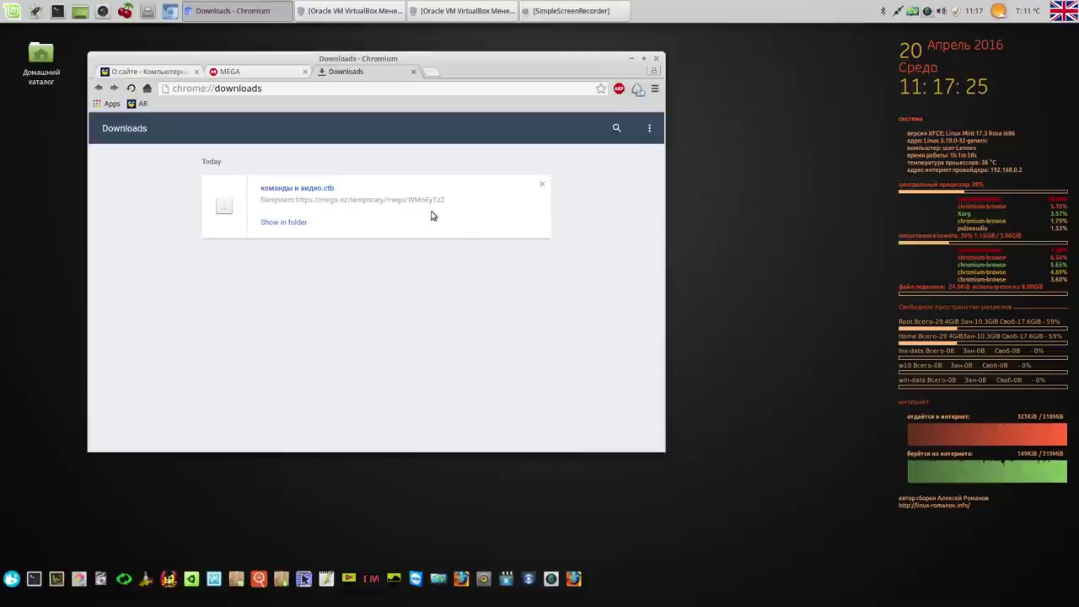
pyautogui.click(292, 222)
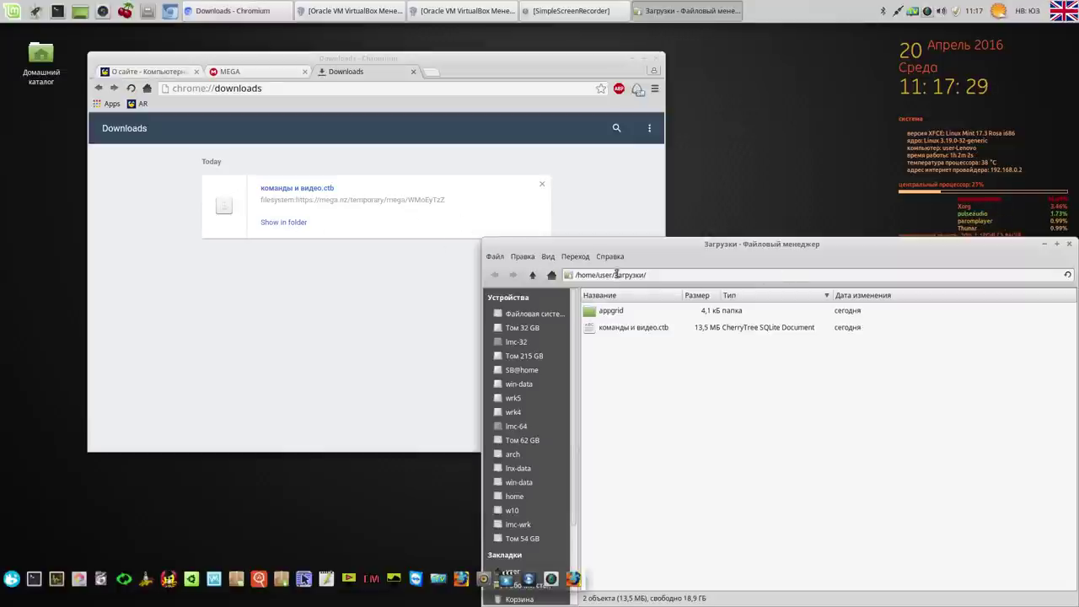
# - Close the Downloads and MEGA transfers pages and open the site's MEGA storage of 64-bit builds and programs
pyautogui.click(413, 73)
pyautogui.click(413, 73)
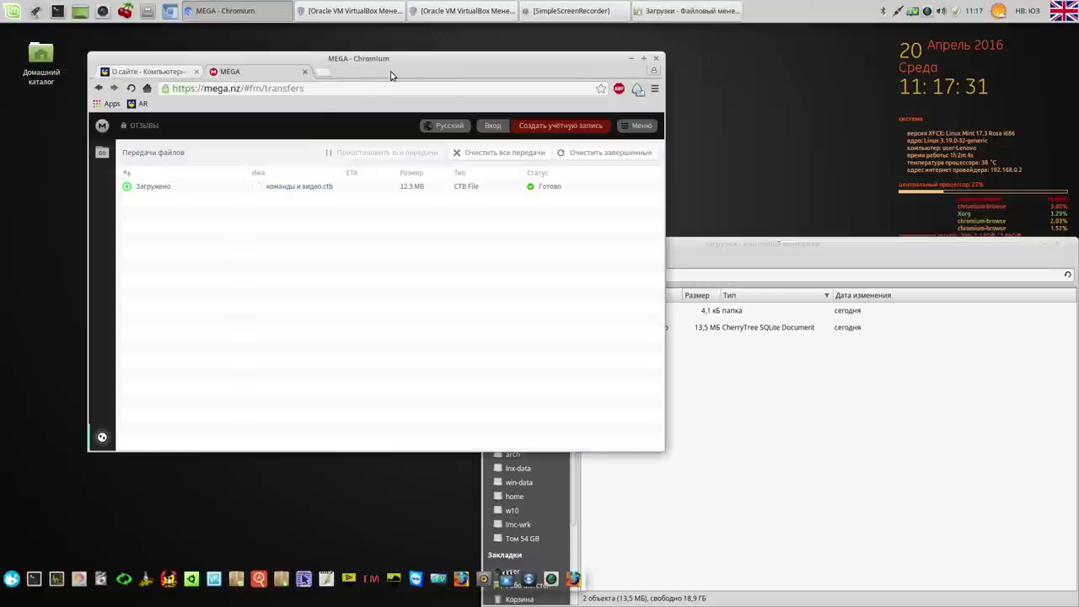
pyautogui.click(306, 71)
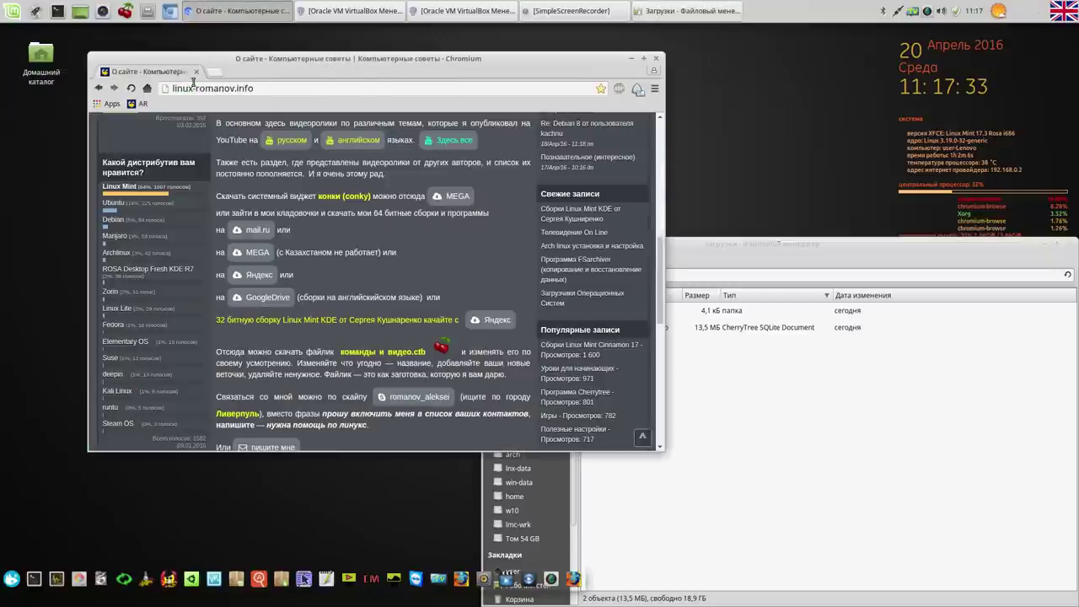
pyautogui.click(256, 253)
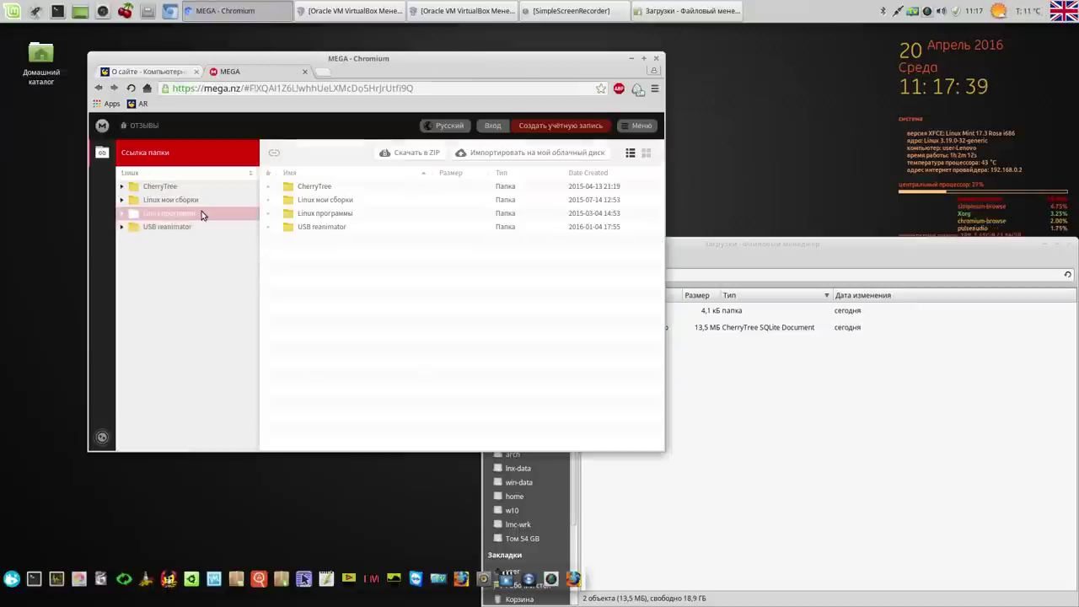
# - Browse the Debian, Linux Mint and linux-lite folders under Linux мои сборки, widening the folder tree, and close MEGA
pyautogui.click(122, 201)
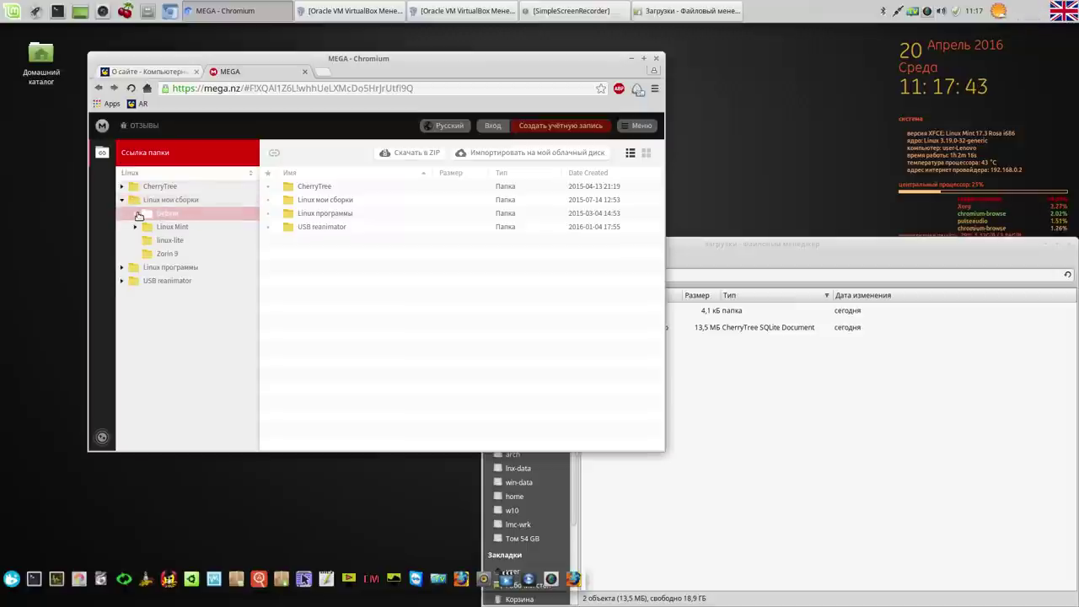
pyautogui.click(136, 214)
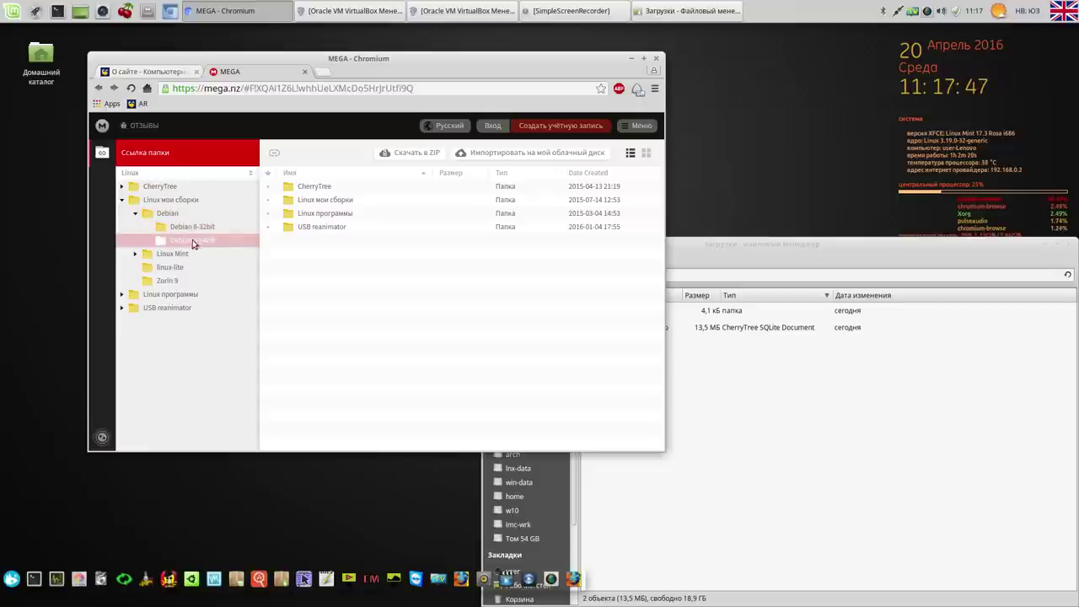
pyautogui.click(136, 254)
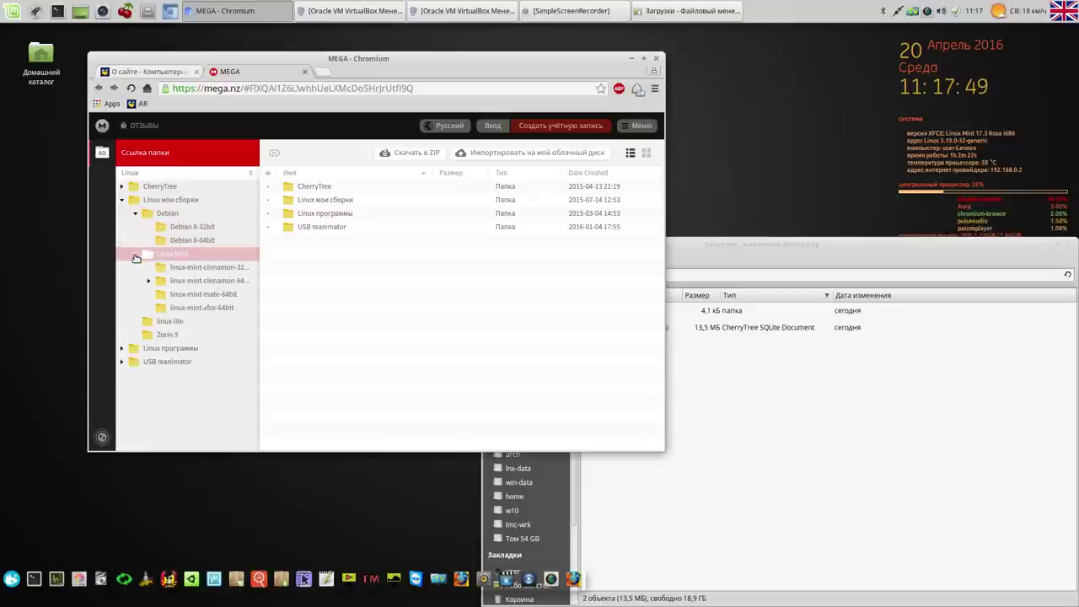
pyautogui.moveTo(258, 276); pyautogui.dragTo(316, 279)
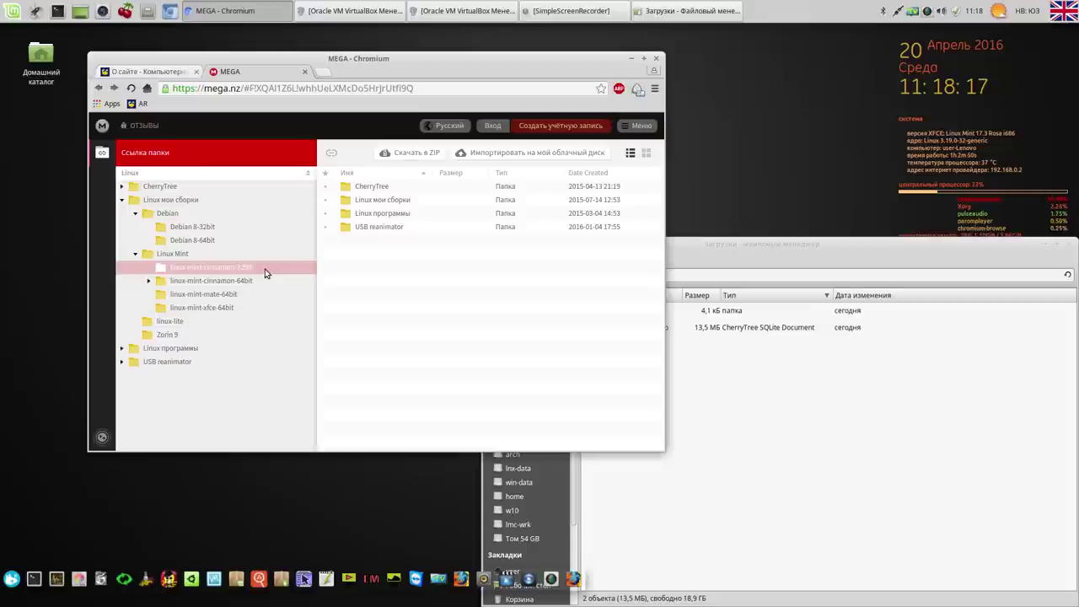
pyautogui.click(181, 326)
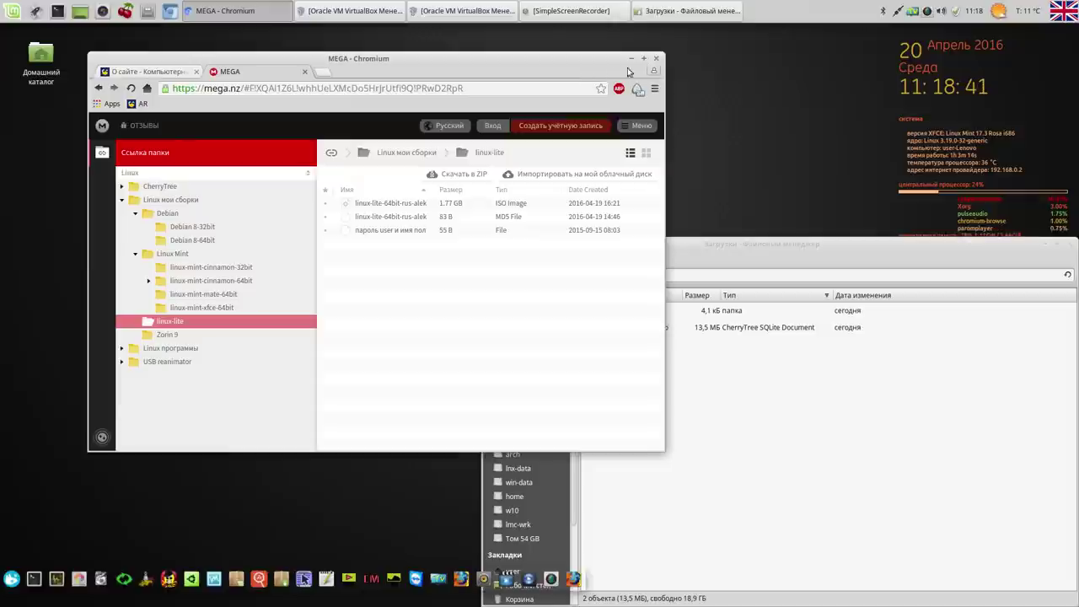
pyautogui.click(305, 72)
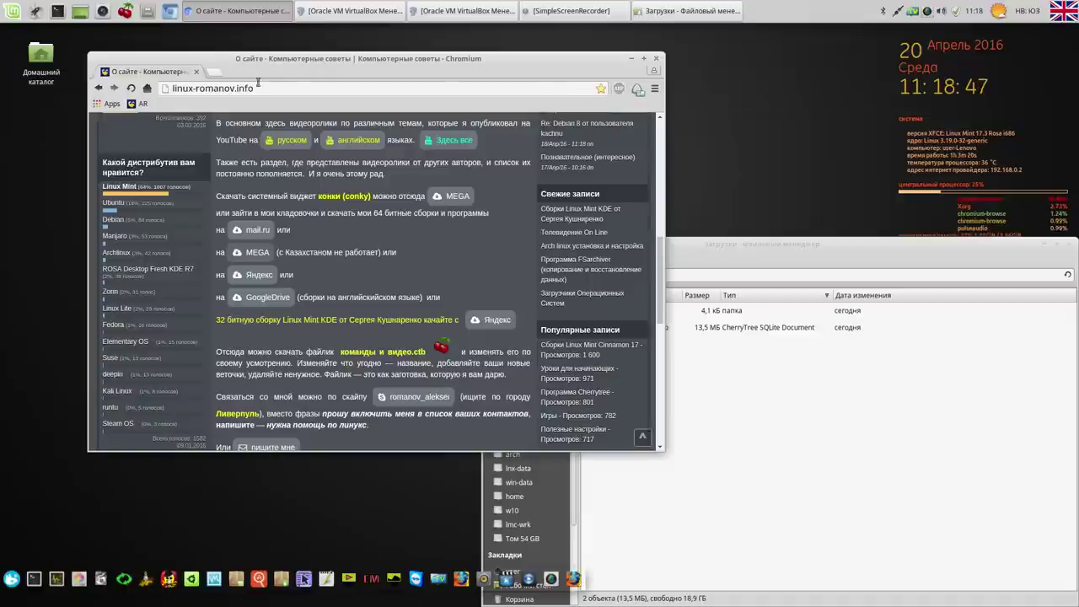
# - Open the Google home page in a new tab and demonstrate the friGate CDN extension by activating it, using the next proxy, and shutting it off
pyautogui.click(221, 74)
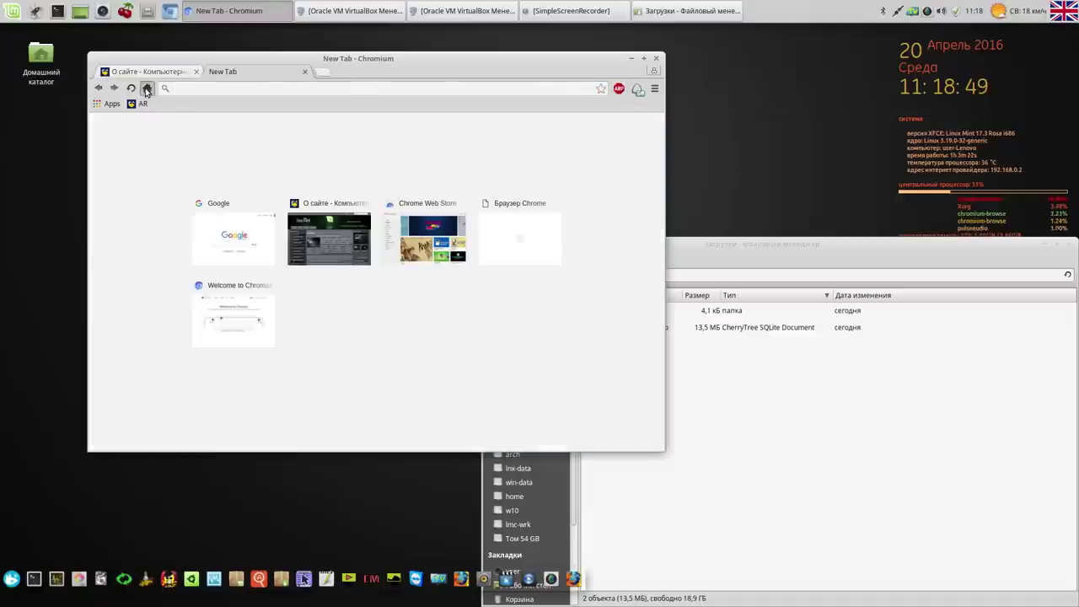
pyautogui.click(147, 90)
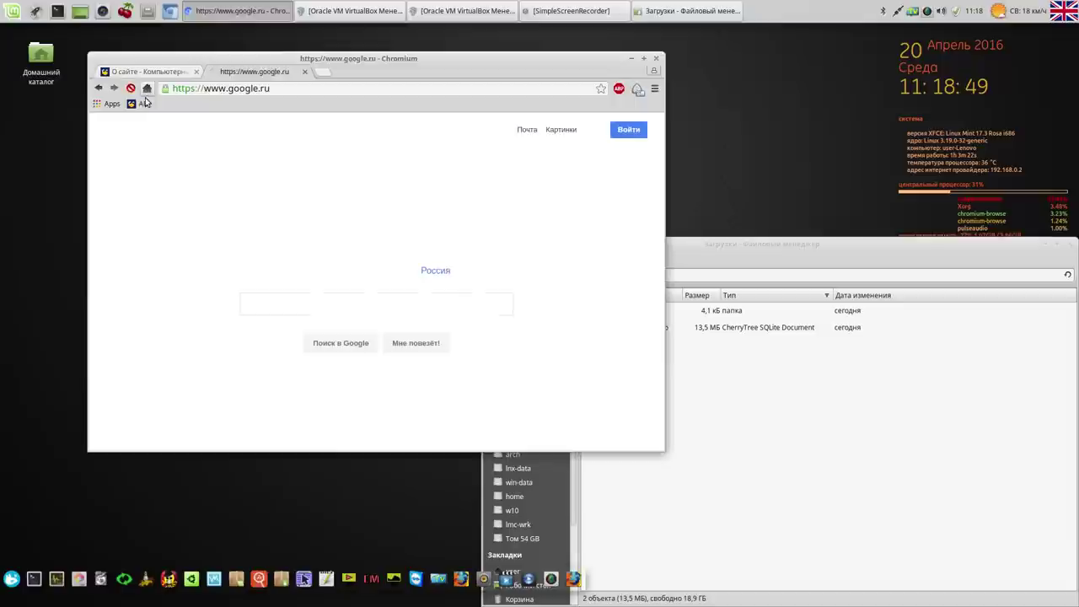
pyautogui.click(637, 89)
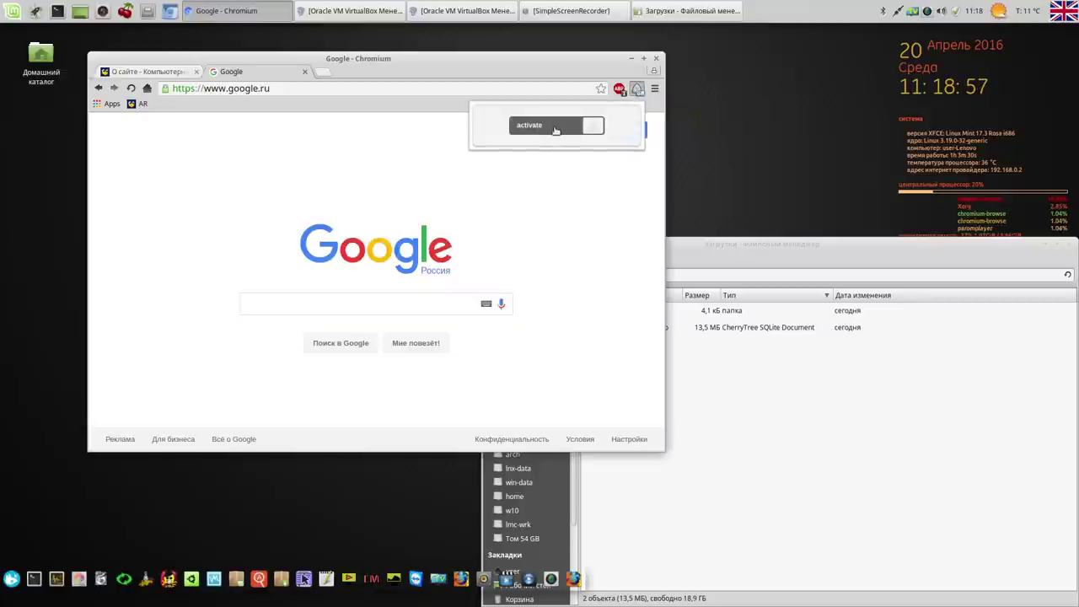
pyautogui.click(550, 127)
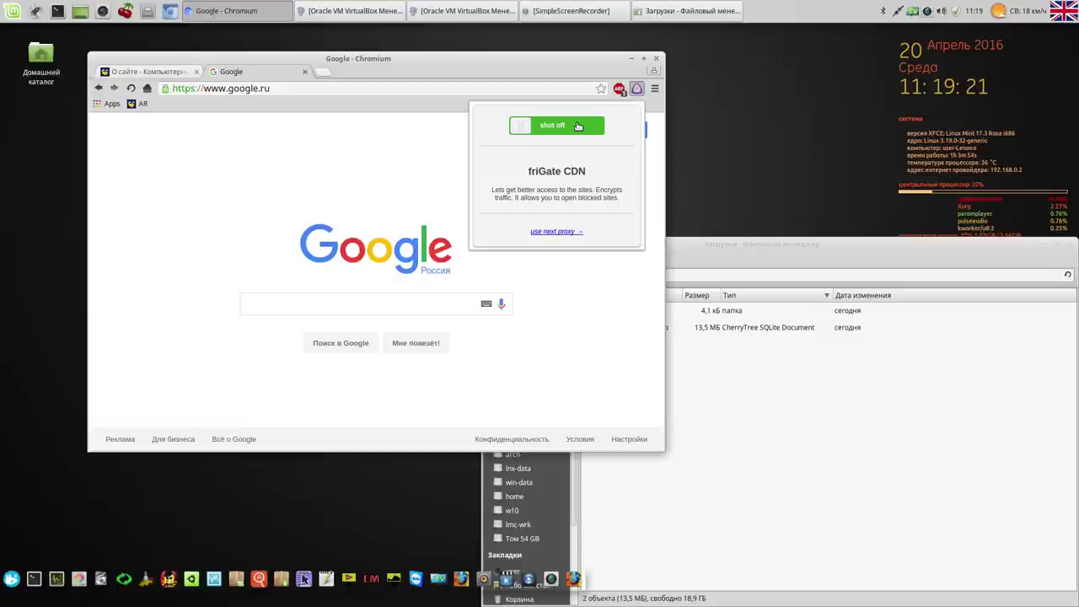
pyautogui.click(556, 232)
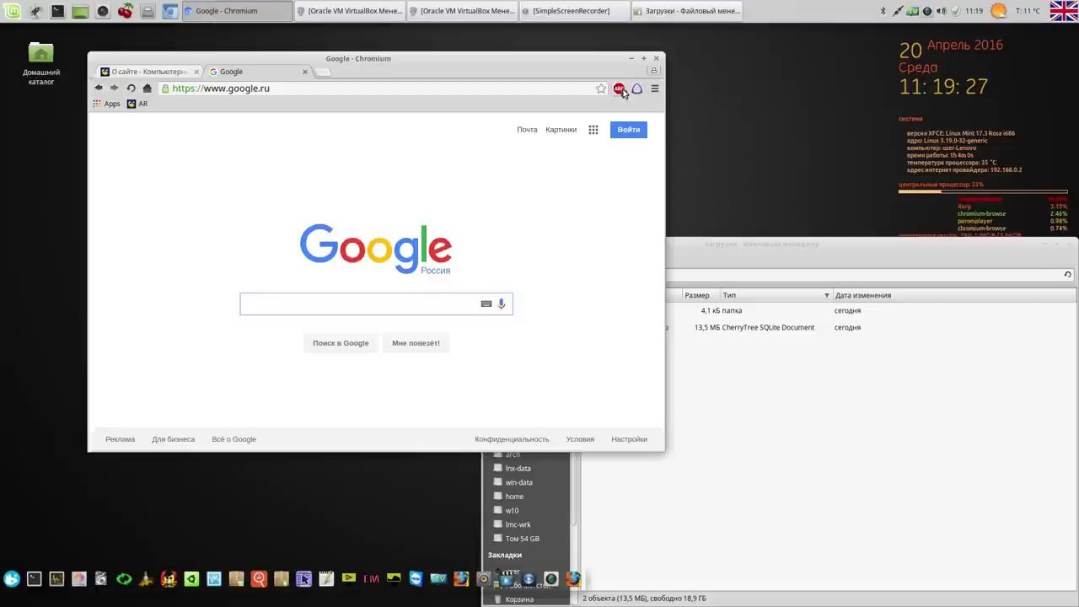
pyautogui.click(637, 90)
pyautogui.click(574, 124)
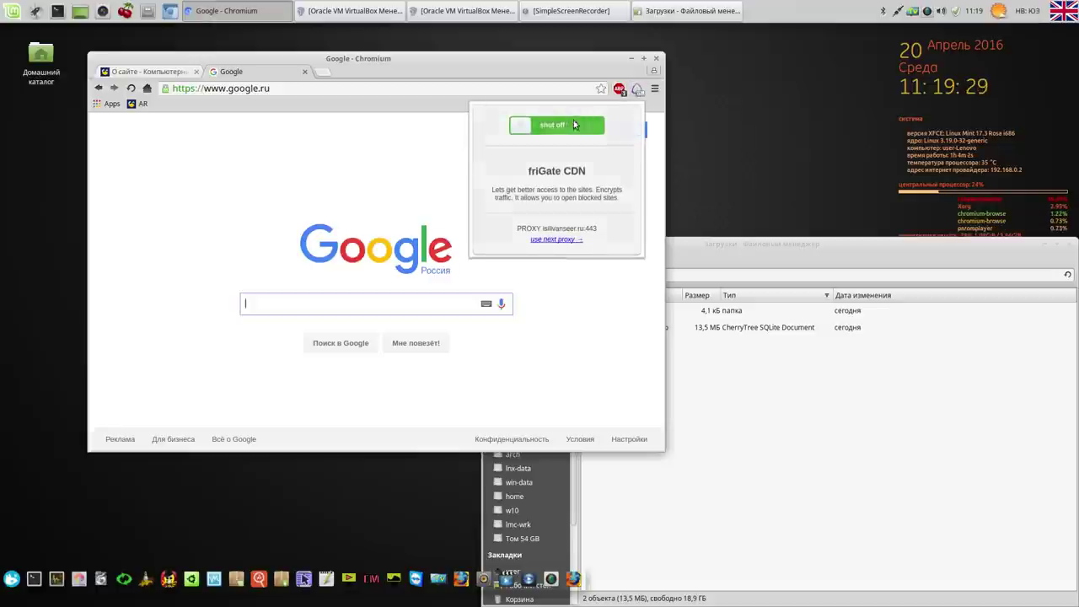
# - Close Chromium, bring the Загрузки file manager window to the middle of the desktop, and close it
pyautogui.click(657, 61)
pyautogui.moveTo(878, 245); pyautogui.dragTo(679, 48)
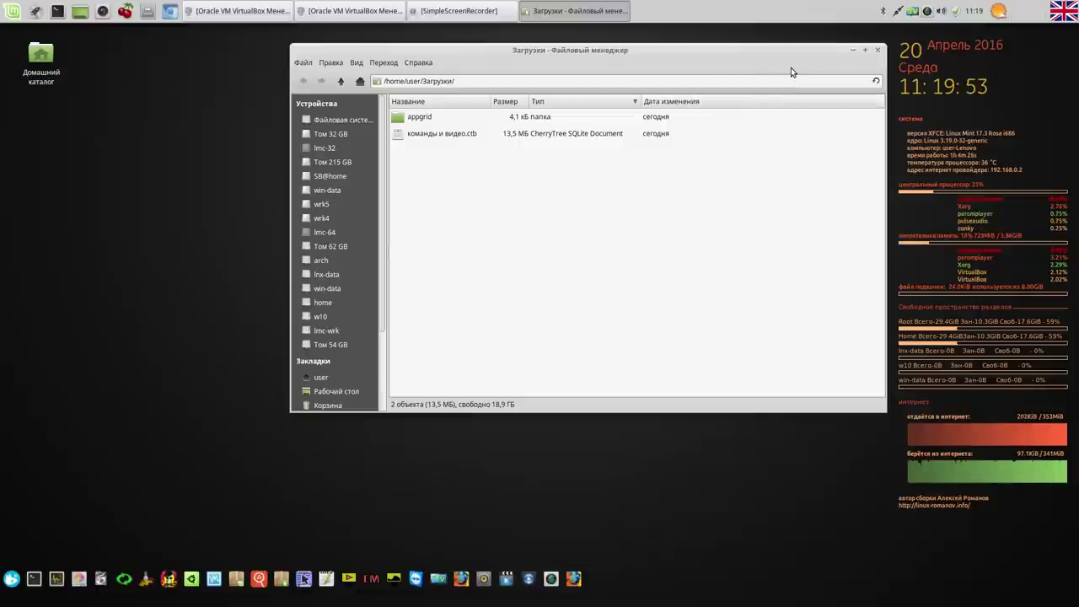
pyautogui.click(877, 52)
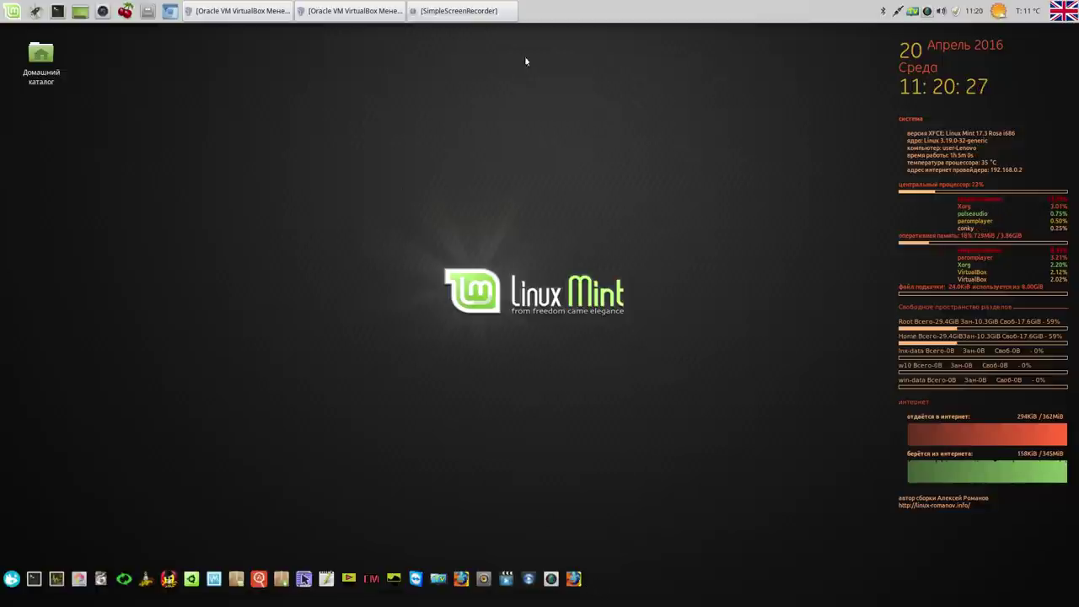
# - Restore and close both minimised Oracle VM VirtualBox Manager windows
pyautogui.click(373, 17)
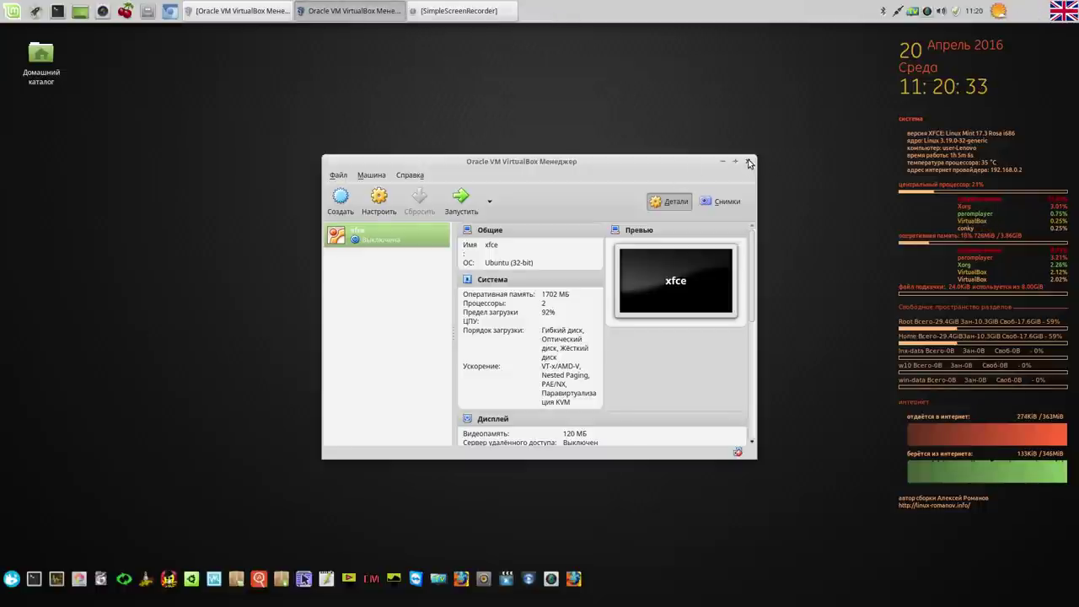
pyautogui.click(747, 161)
pyautogui.click(263, 14)
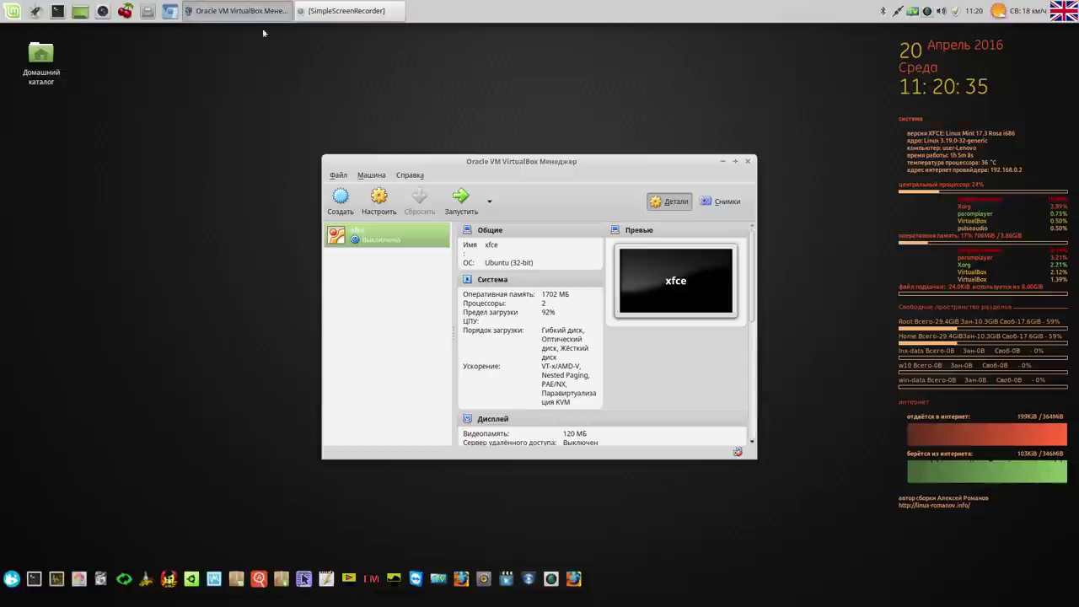
pyautogui.click(747, 161)
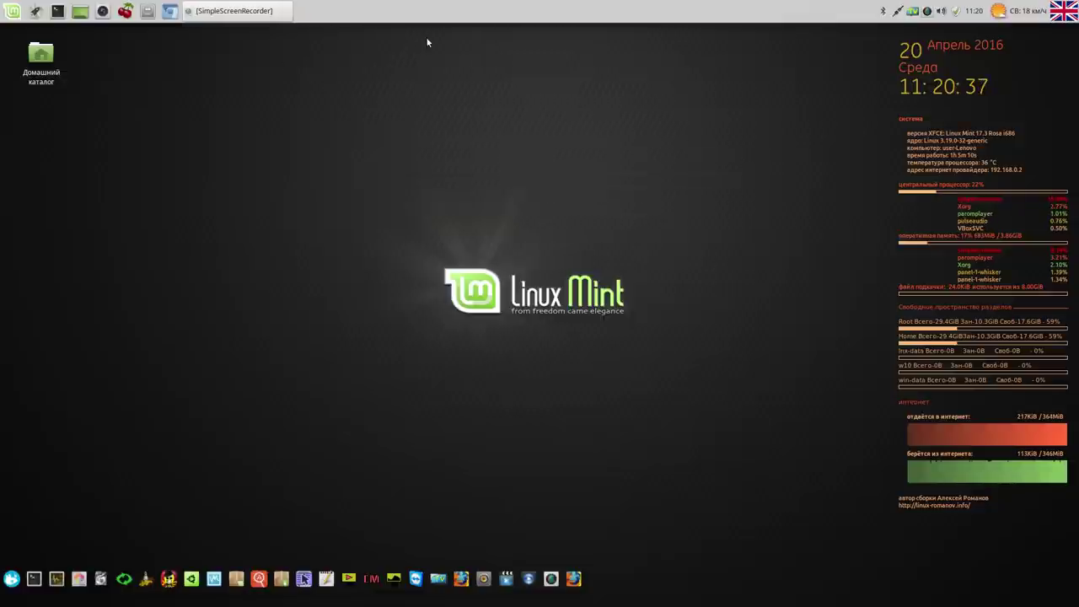
# - Open the panel preferences, move the window clear of the desktop centre, and select Панель 2
pyautogui.rightClick(435, 10)
pyautogui.moveTo(449, 80)
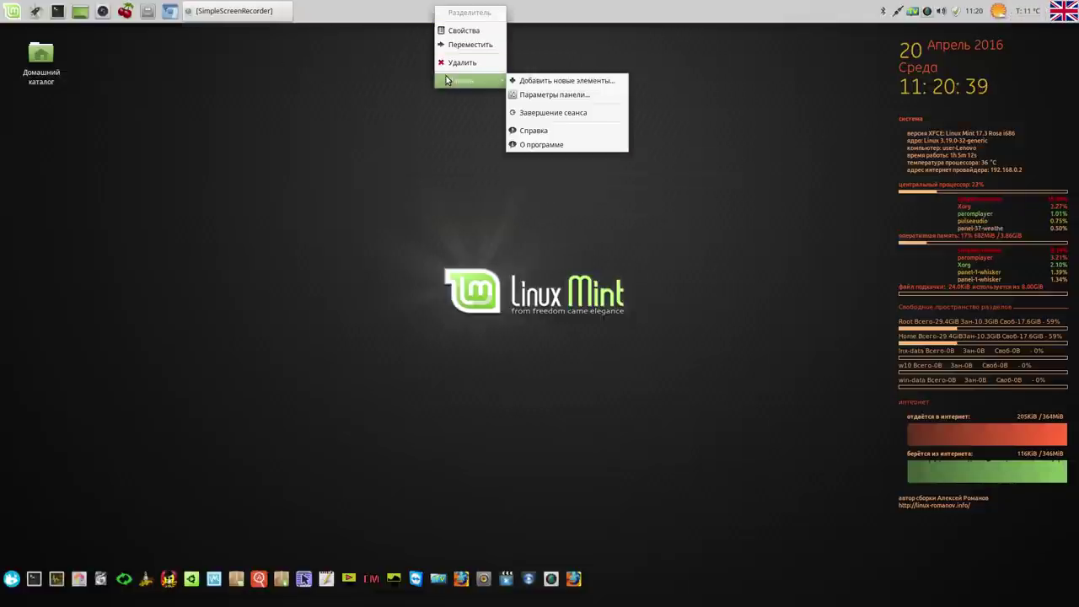
pyautogui.click(572, 93)
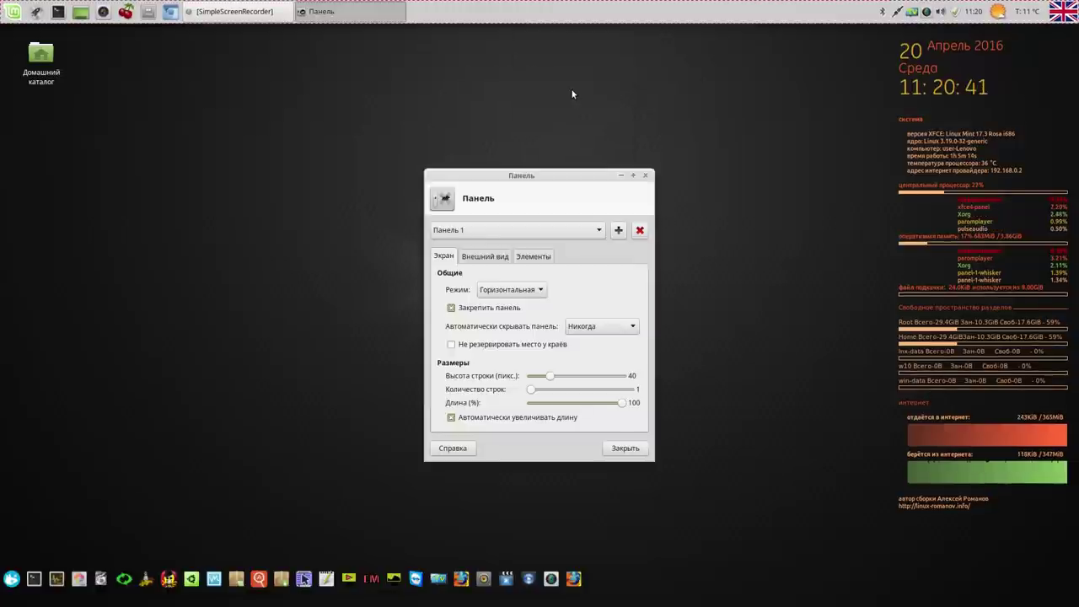
pyautogui.moveTo(550, 175); pyautogui.dragTo(440, 80)
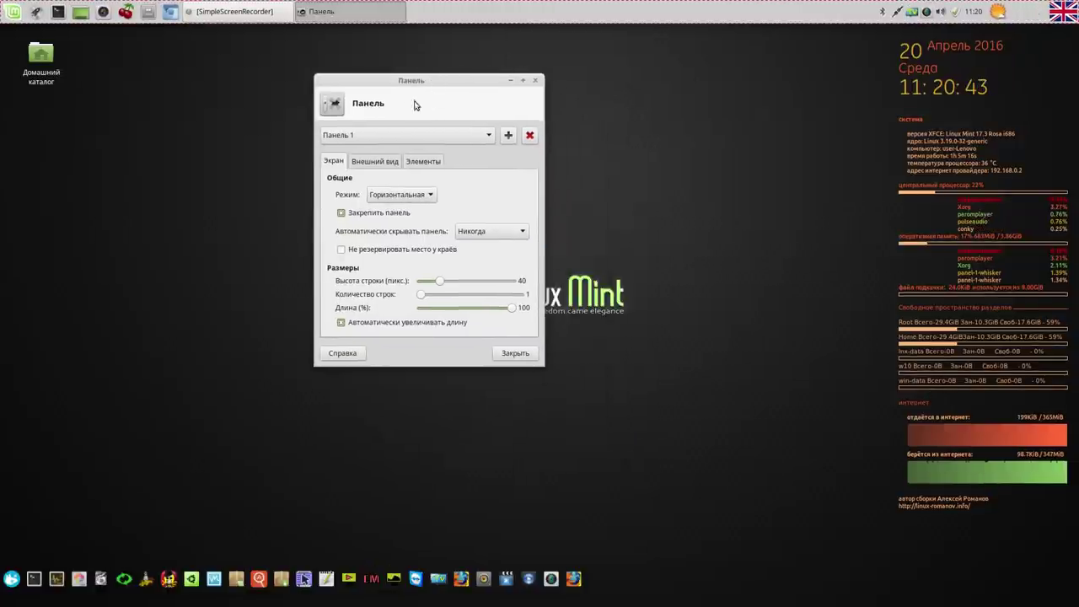
pyautogui.click(491, 136)
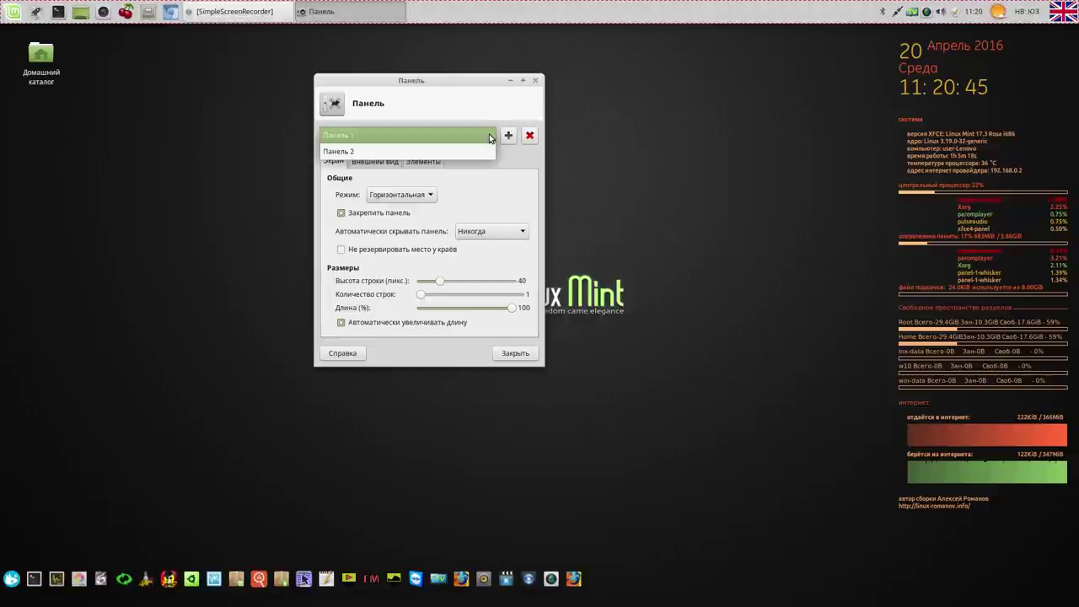
pyautogui.click(483, 152)
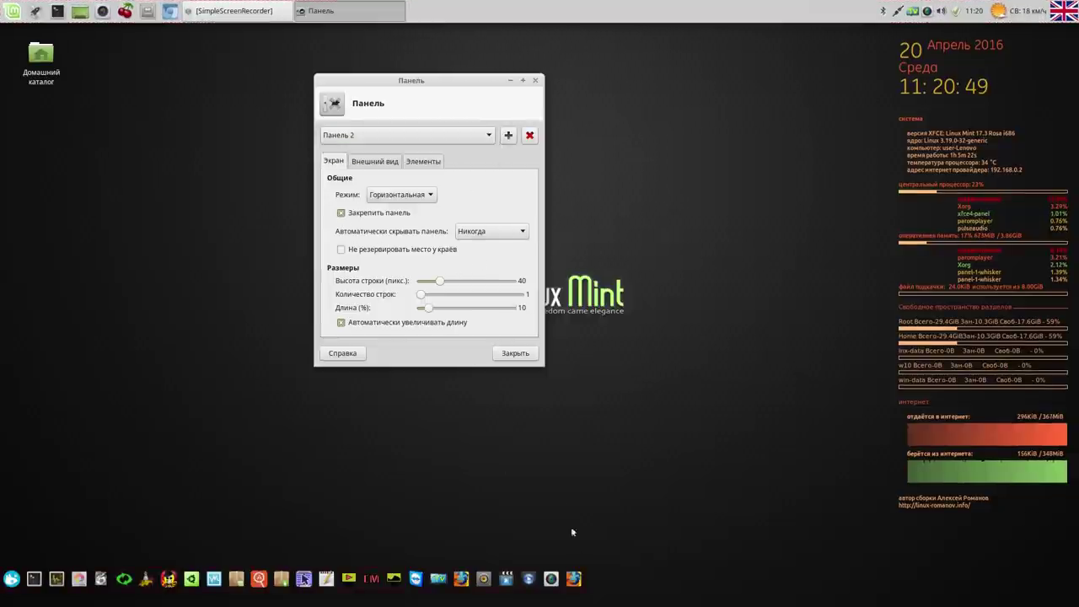
pyautogui.click(584, 579)
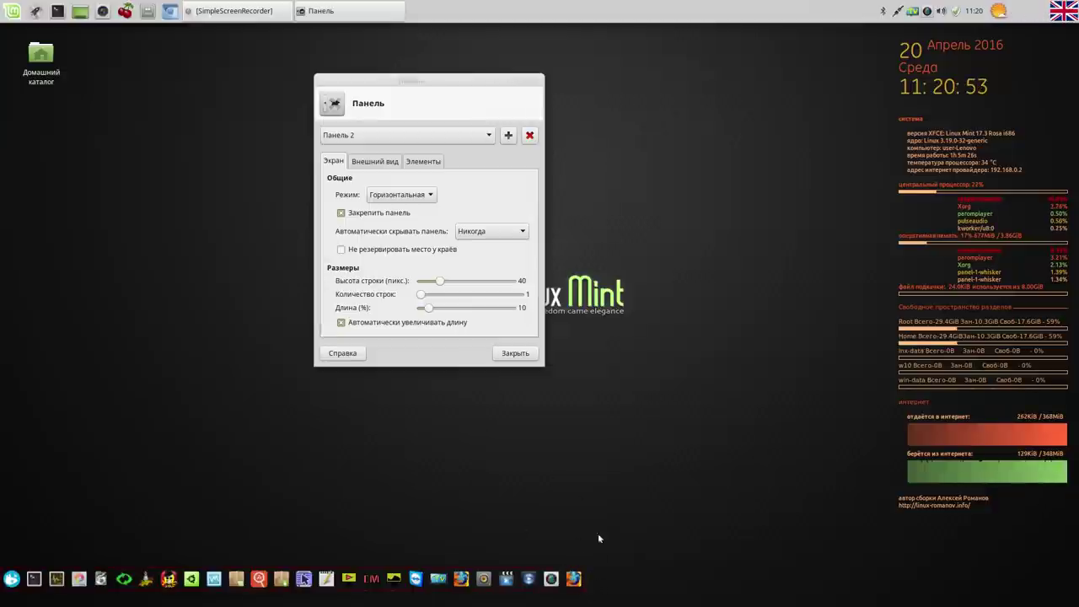
# - Unlock Панель 2 and shift it slightly to the right along the desktop's lower edge
pyautogui.click(341, 213)
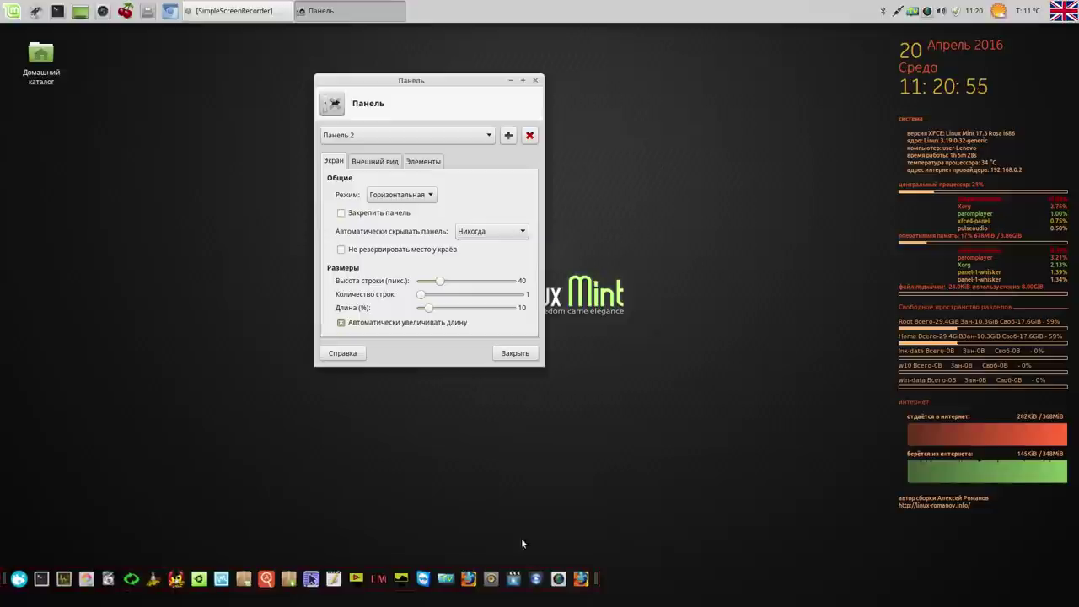
pyautogui.moveTo(594, 578); pyautogui.dragTo(619, 579)
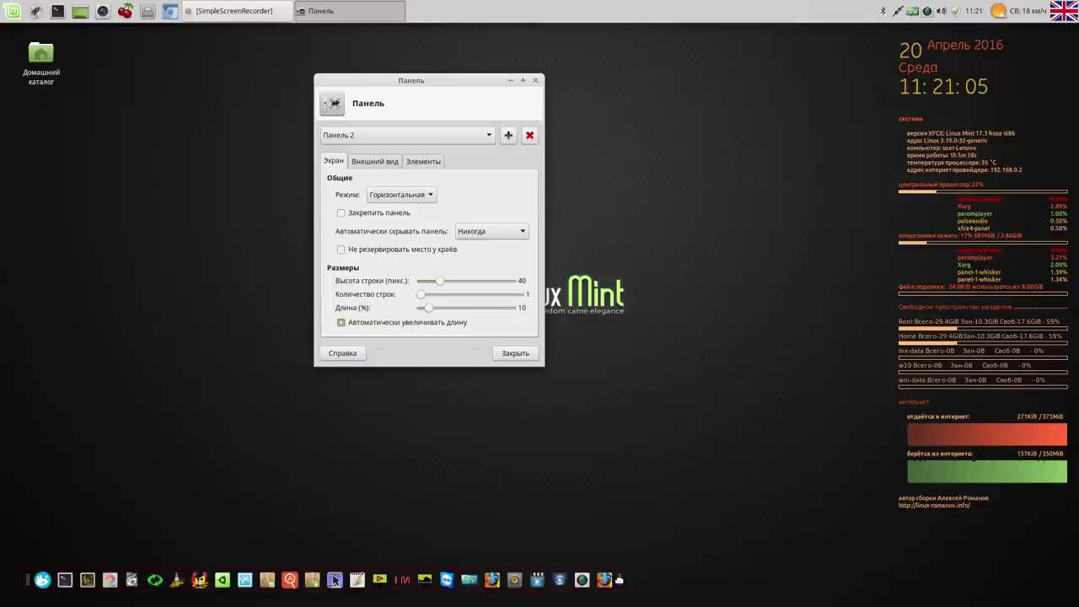
# - Set Панель 2 to Вертикальная mode and place it along the desktop's left edge
pyautogui.click(428, 197)
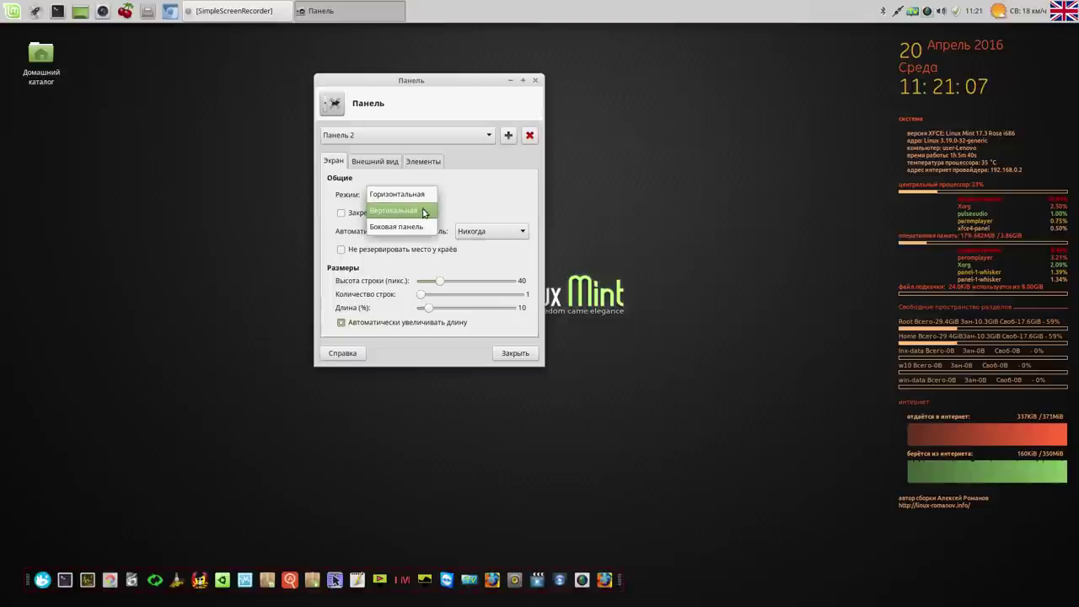
pyautogui.click(422, 216)
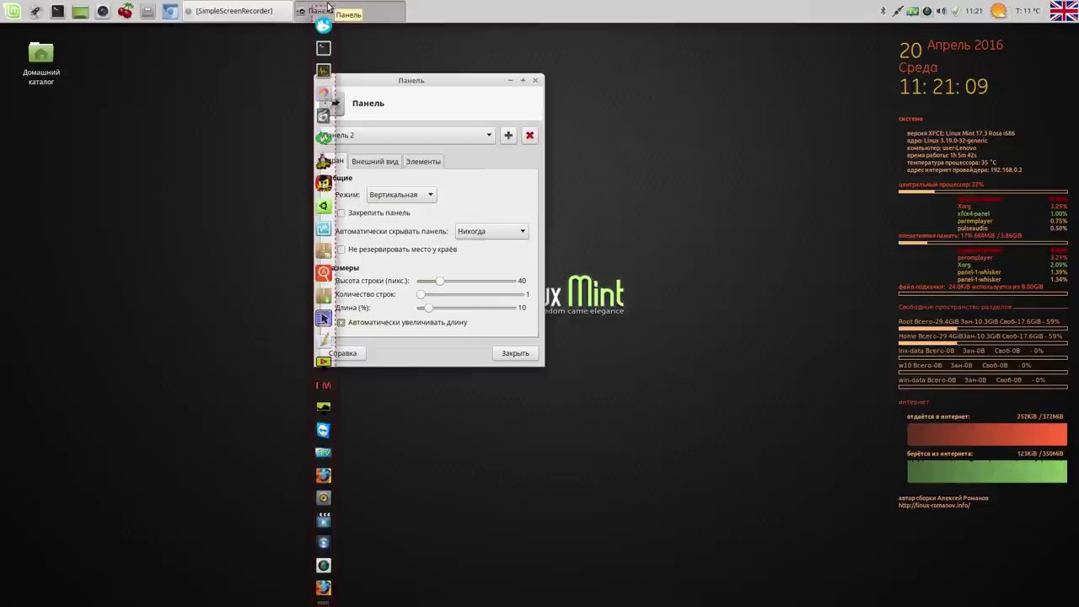
pyautogui.moveTo(325, 12); pyautogui.dragTo(10, 20)
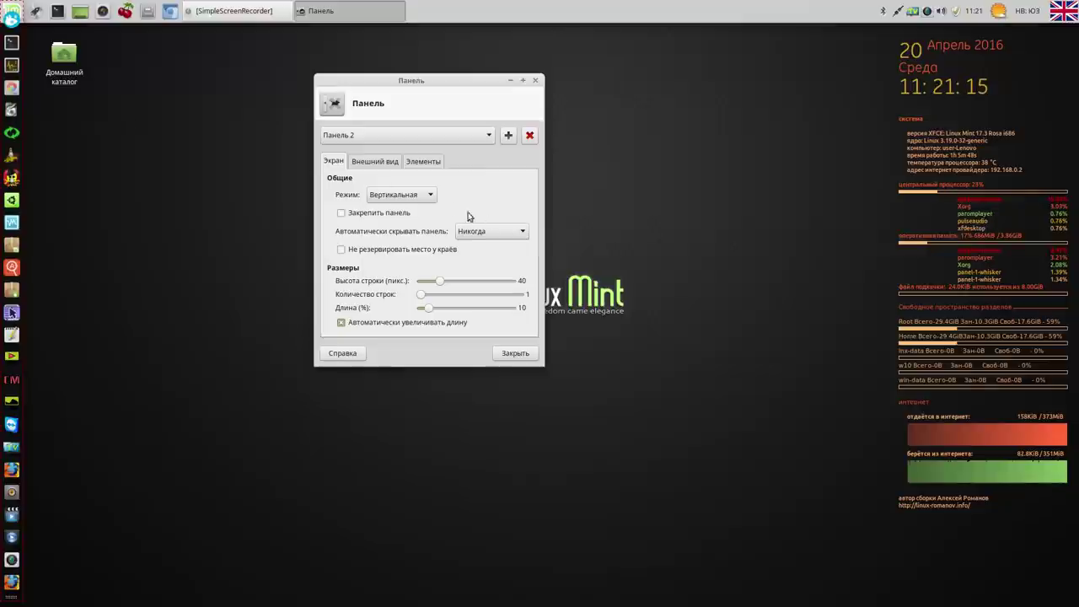
# - Try Панель 2 in Горизонтальная and Боковая панель modes, then return it to Горизонтальная
pyautogui.click(432, 197)
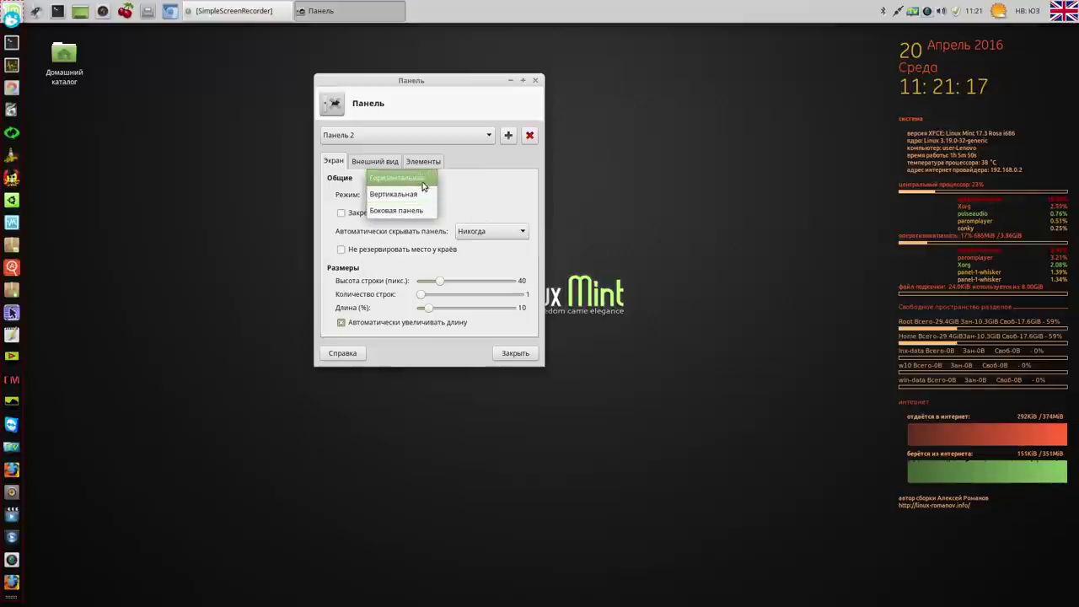
pyautogui.click(425, 181)
pyautogui.click(429, 196)
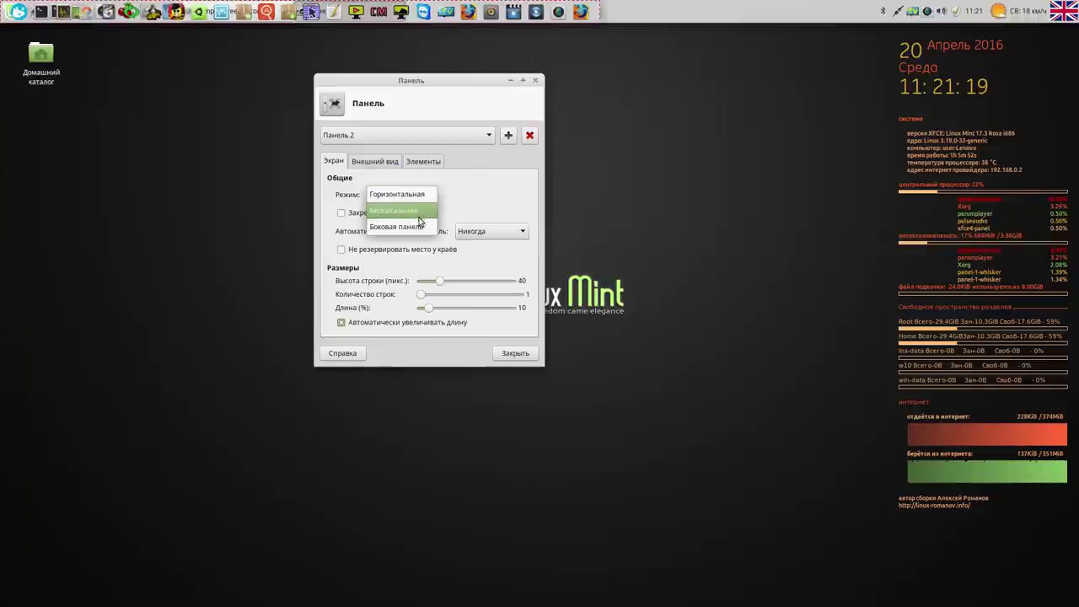
pyautogui.click(417, 228)
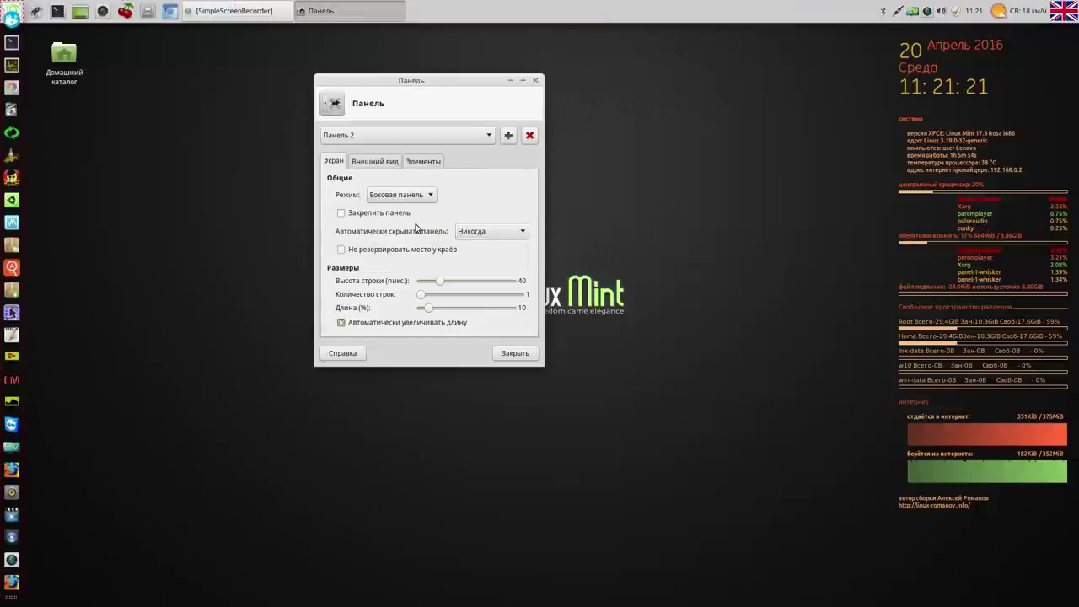
pyautogui.click(431, 197)
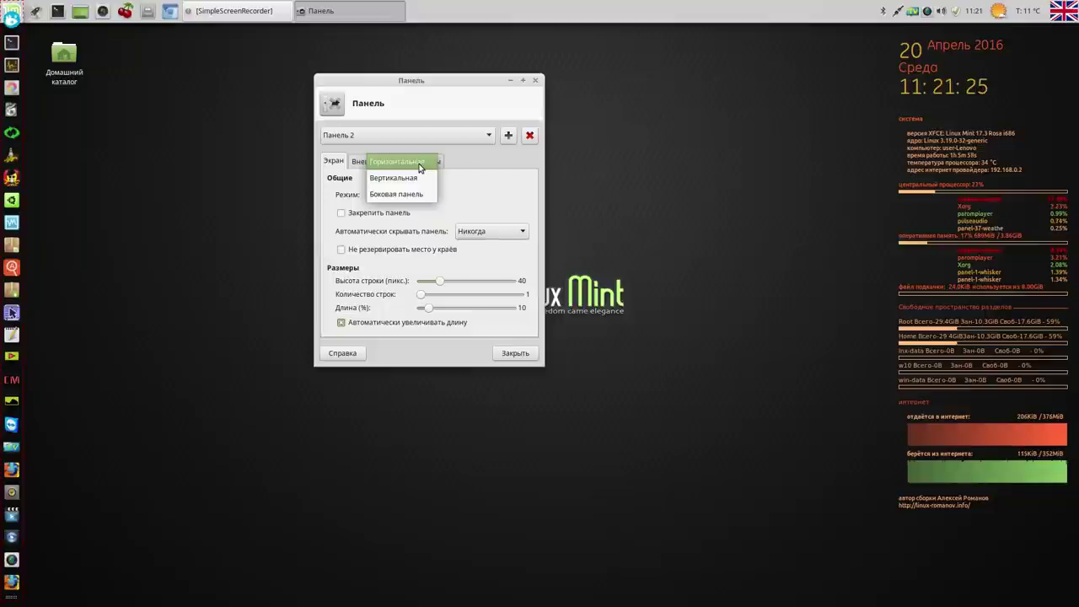
pyautogui.click(419, 163)
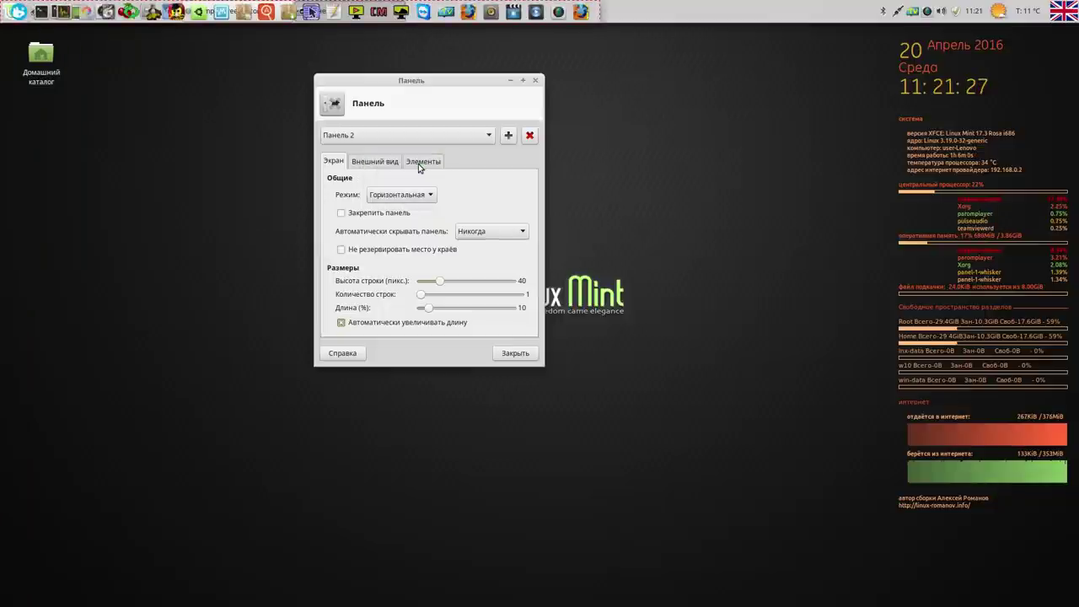
# - Move Панель 2 to the middle of the desktop's lower edge and lock it in place
pyautogui.moveTo(599, 11); pyautogui.dragTo(754, 572)
pyautogui.click(340, 212)
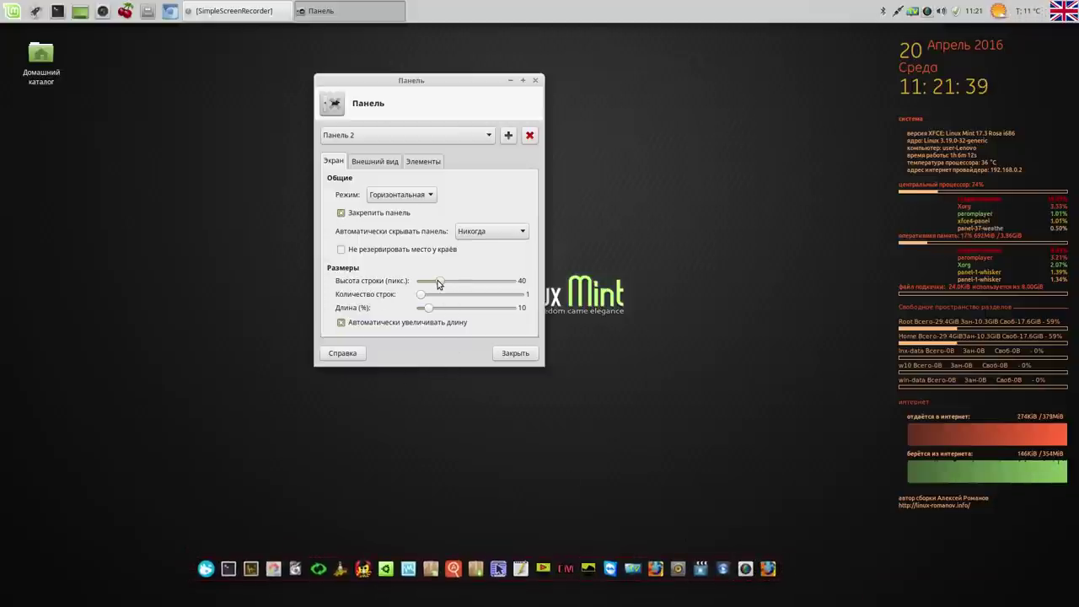
# - View the display settings of Панель 1 and close the panel preferences
pyautogui.click(487, 136)
pyautogui.click(481, 119)
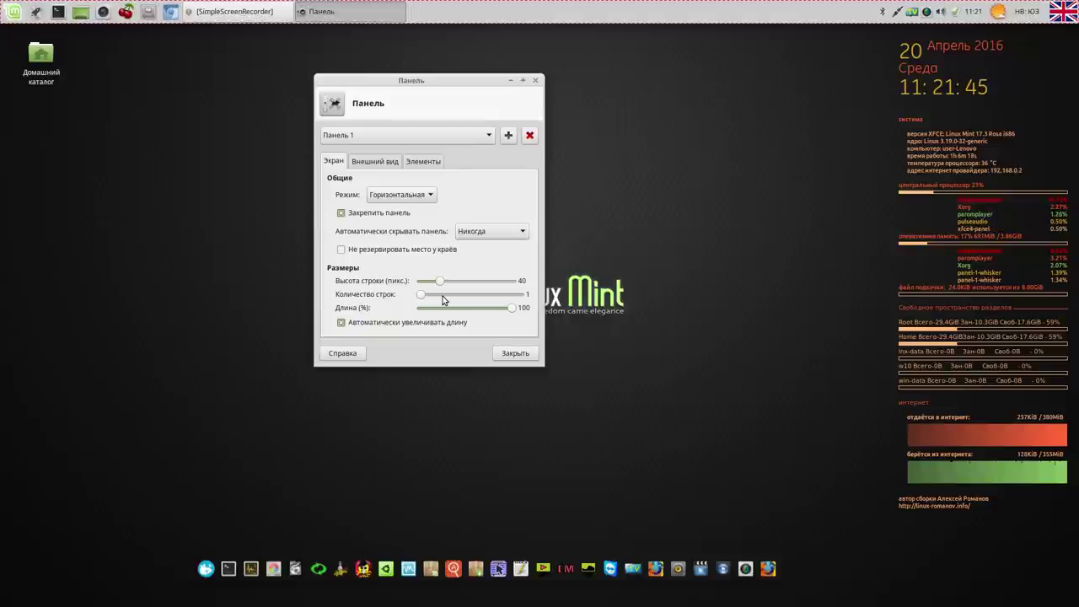
pyautogui.click(516, 353)
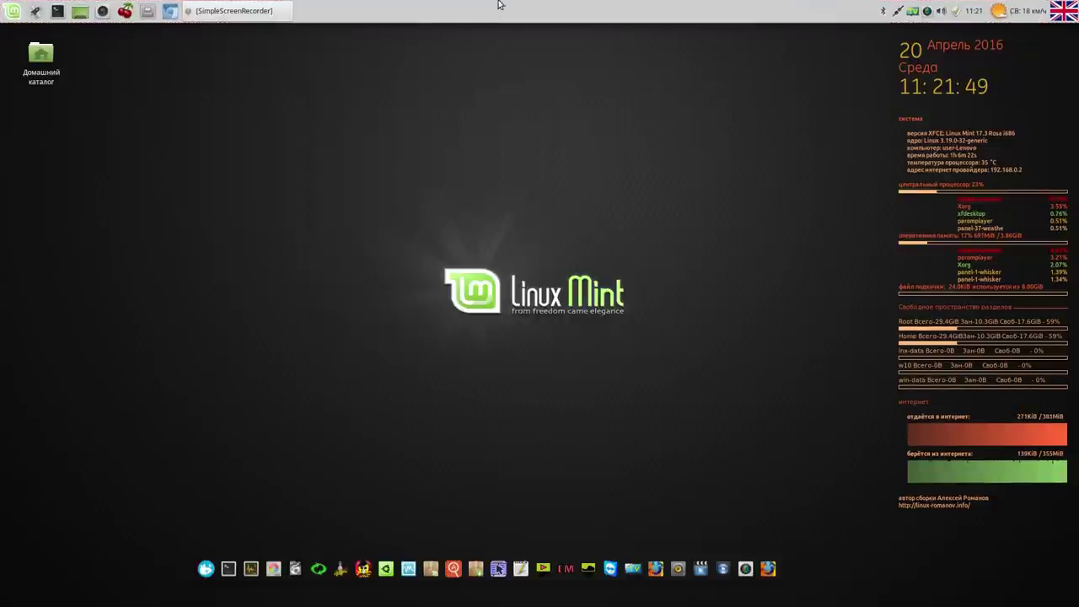
# - Reopen the preferences of Панель 1, set its background alpha to 0, and close them
pyautogui.rightClick(550, 6)
pyautogui.moveTo(574, 82)
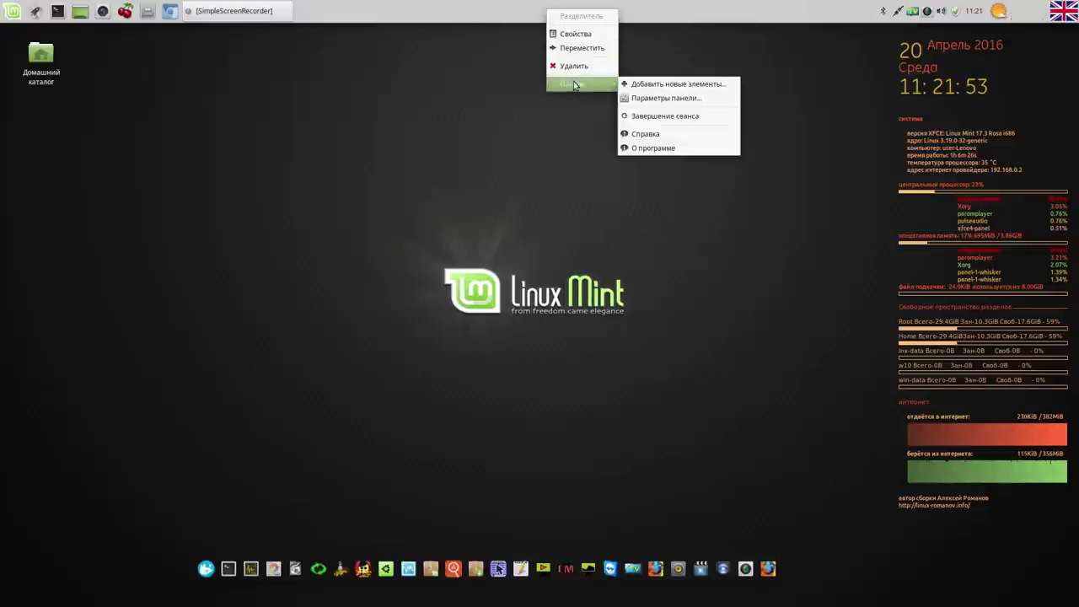
pyautogui.click(649, 97)
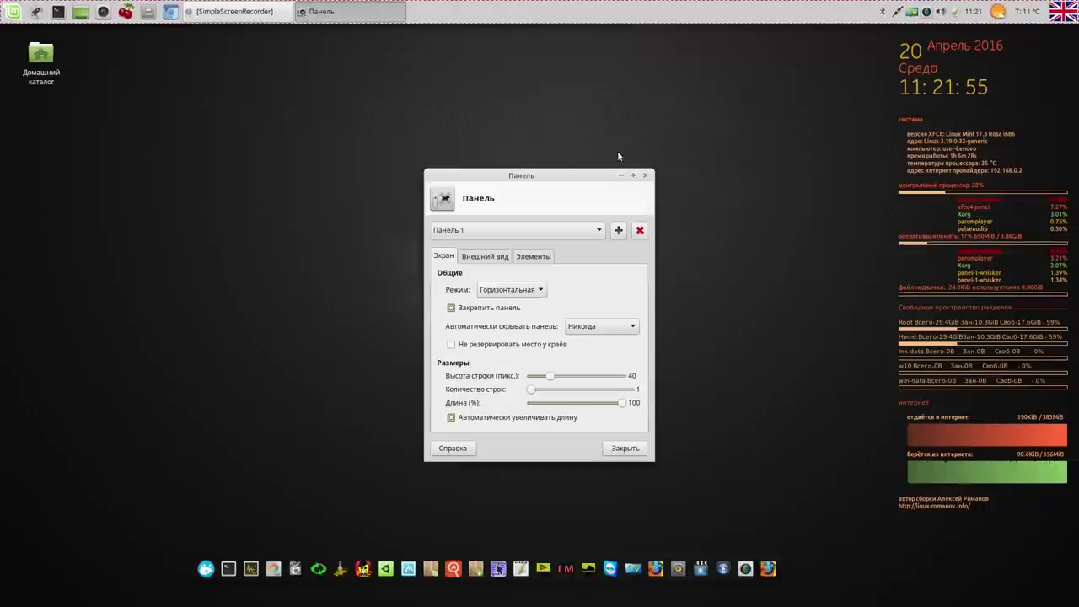
pyautogui.click(494, 260)
pyautogui.moveTo(616, 307); pyautogui.dragTo(506, 314)
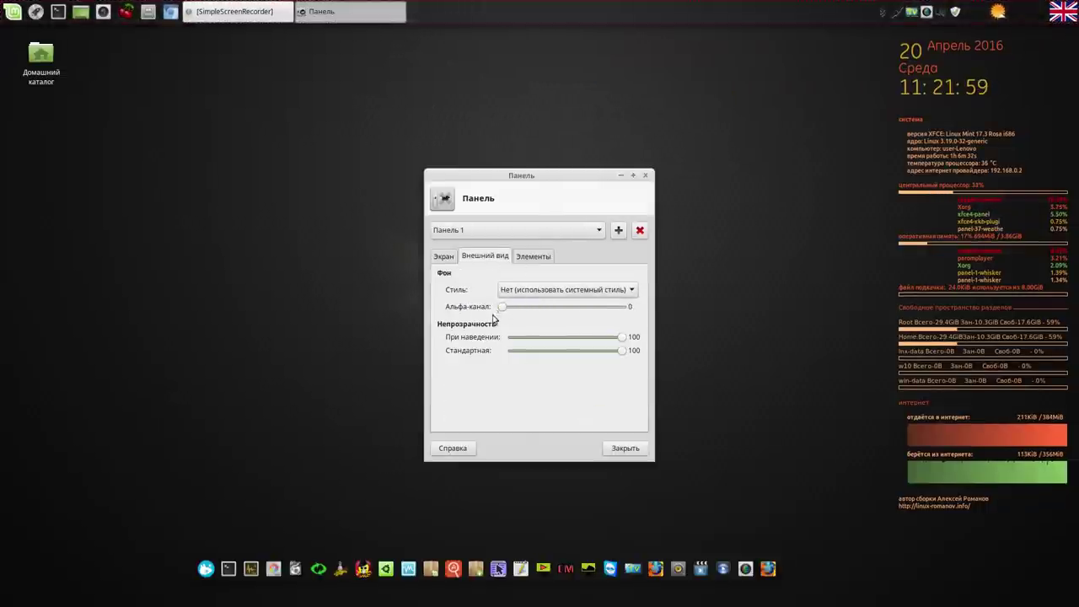
pyautogui.click(626, 449)
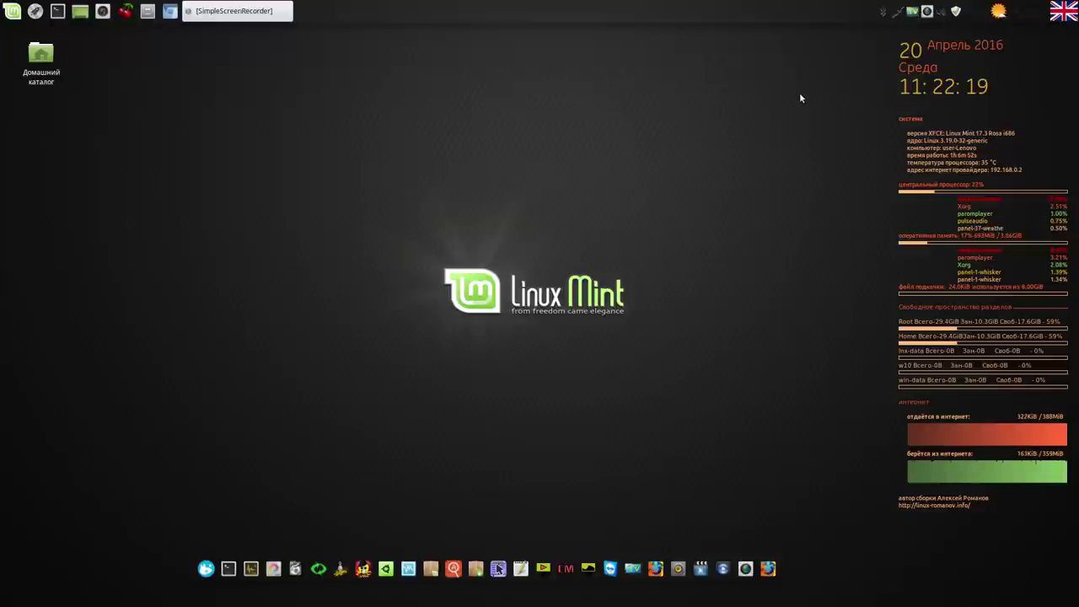
# - Launch GParted by entering the administrator password, then move its window clear of the corner and enlarge it
pyautogui.click(272, 570)
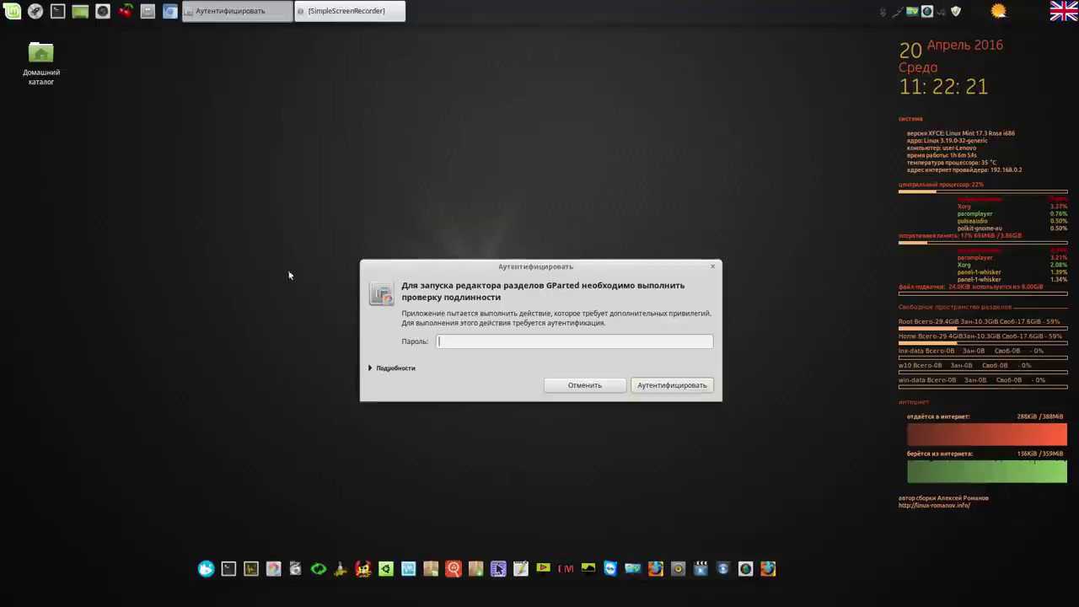
pyautogui.write('••••')
pyautogui.click(691, 385)
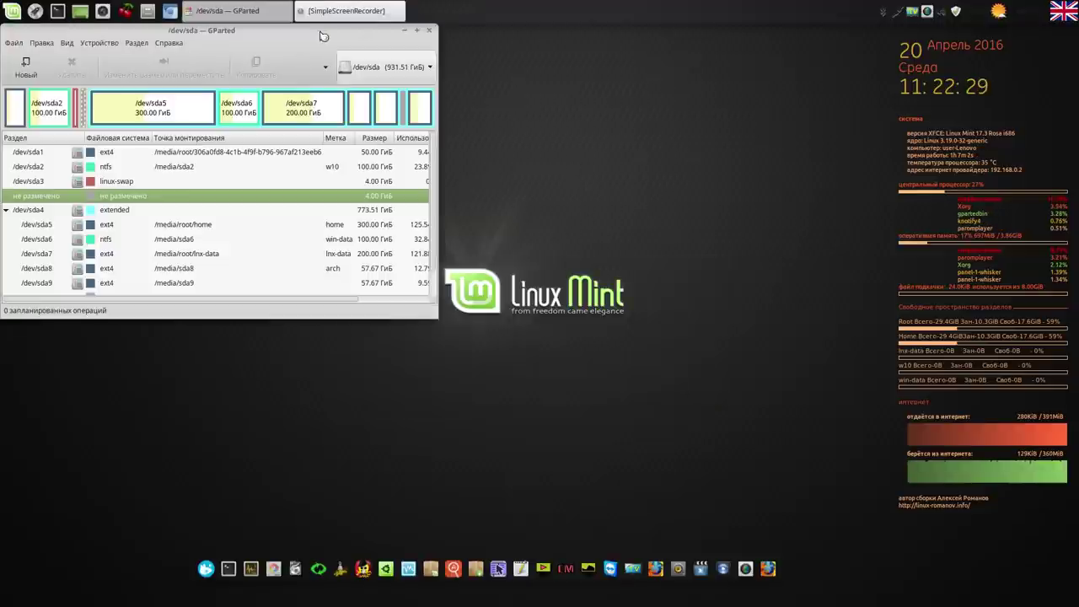
pyautogui.moveTo(357, 23); pyautogui.dragTo(507, 75)
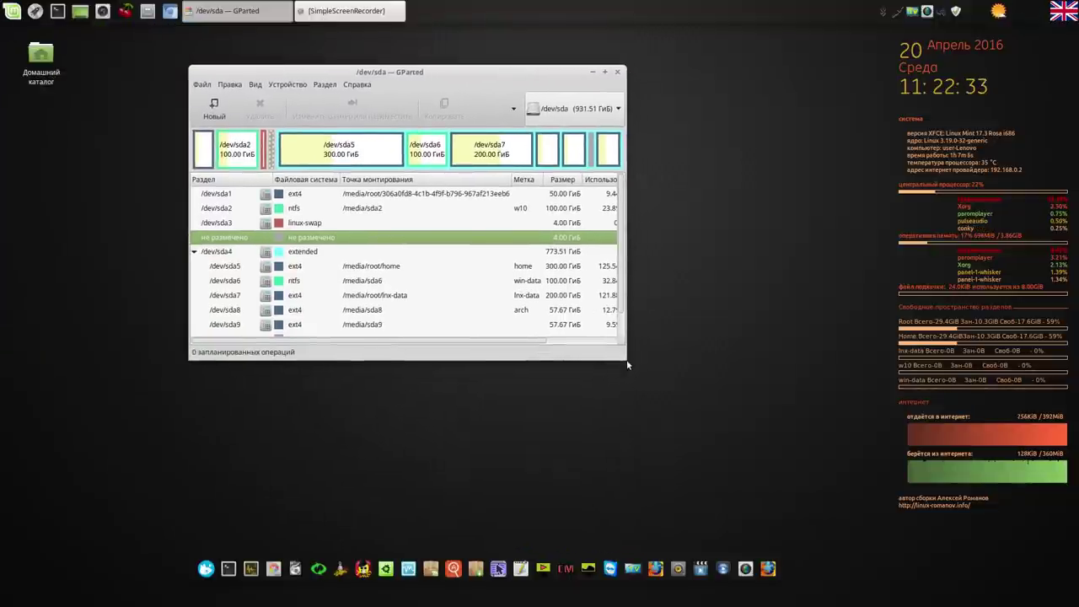
pyautogui.moveTo(627, 360); pyautogui.dragTo(739, 418)
# - Switch GParted to the /dev/sdd disk and unmount the /dev/sdd10 partition
pyautogui.click(730, 109)
pyautogui.click(718, 127)
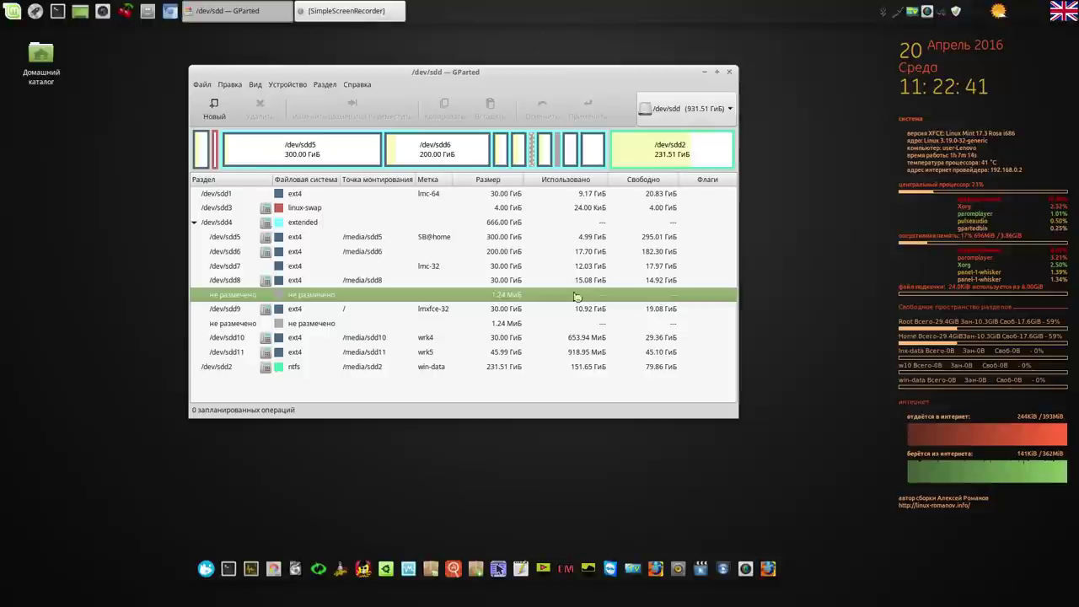
pyautogui.click(512, 339)
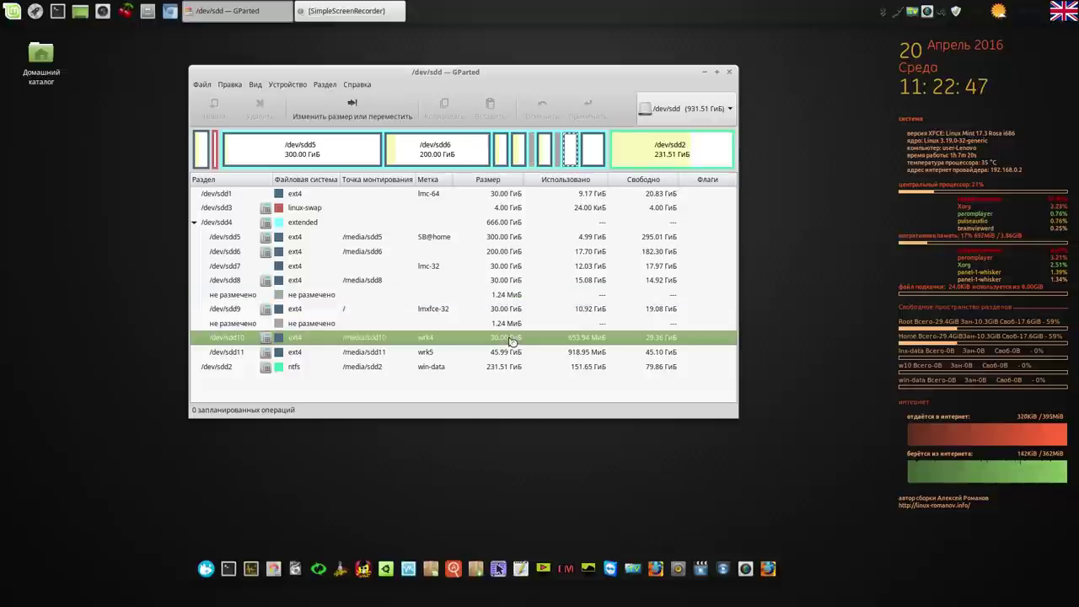
pyautogui.rightClick(512, 341)
pyautogui.click(555, 448)
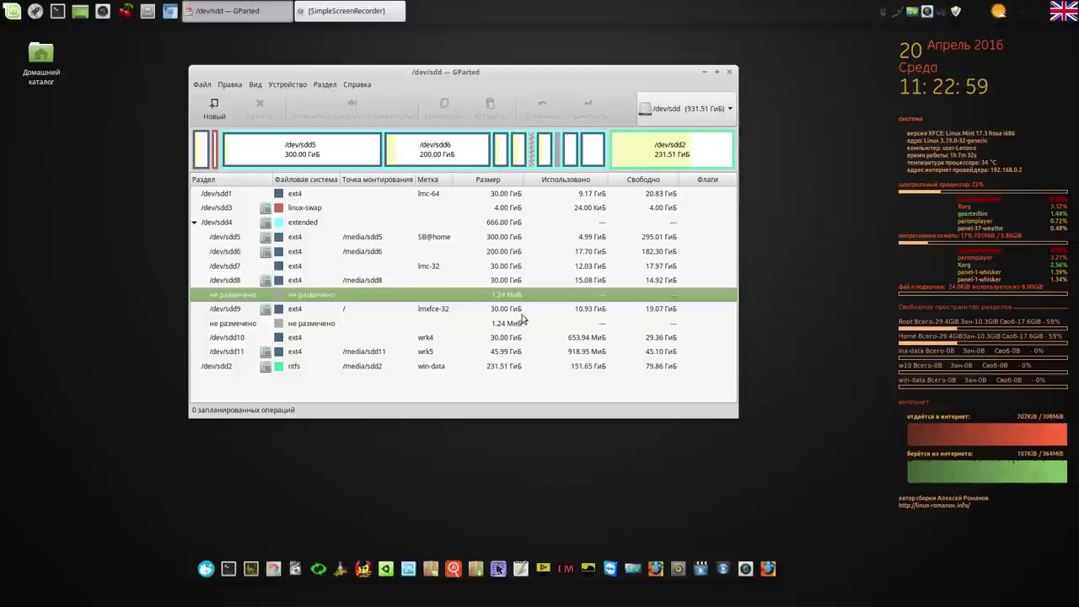
# - Set the file system label of /dev/sdd10 to mate
pyautogui.click(419, 341)
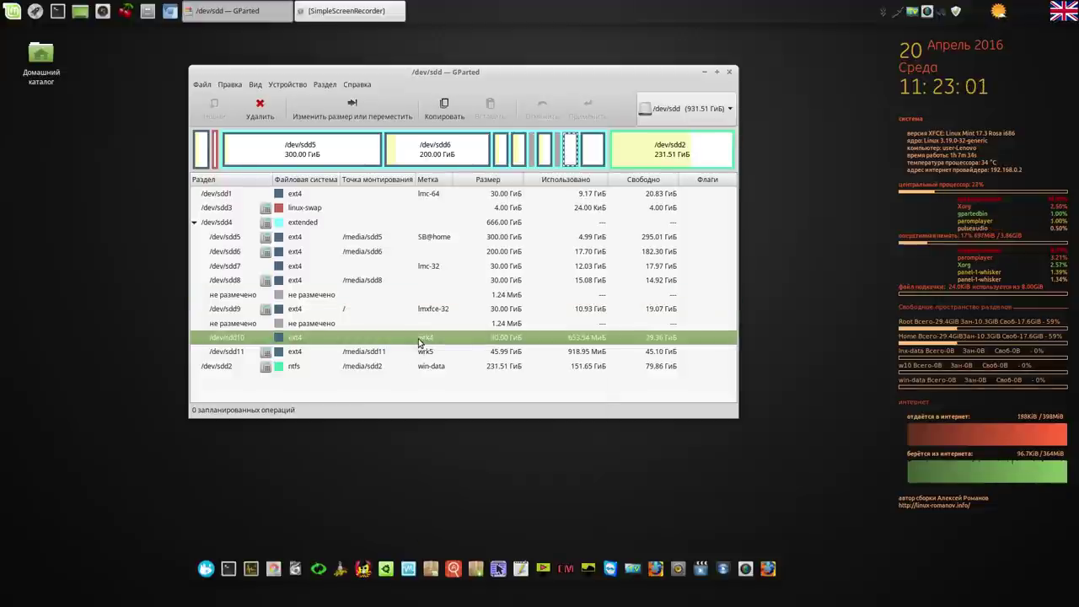
pyautogui.rightClick(419, 341)
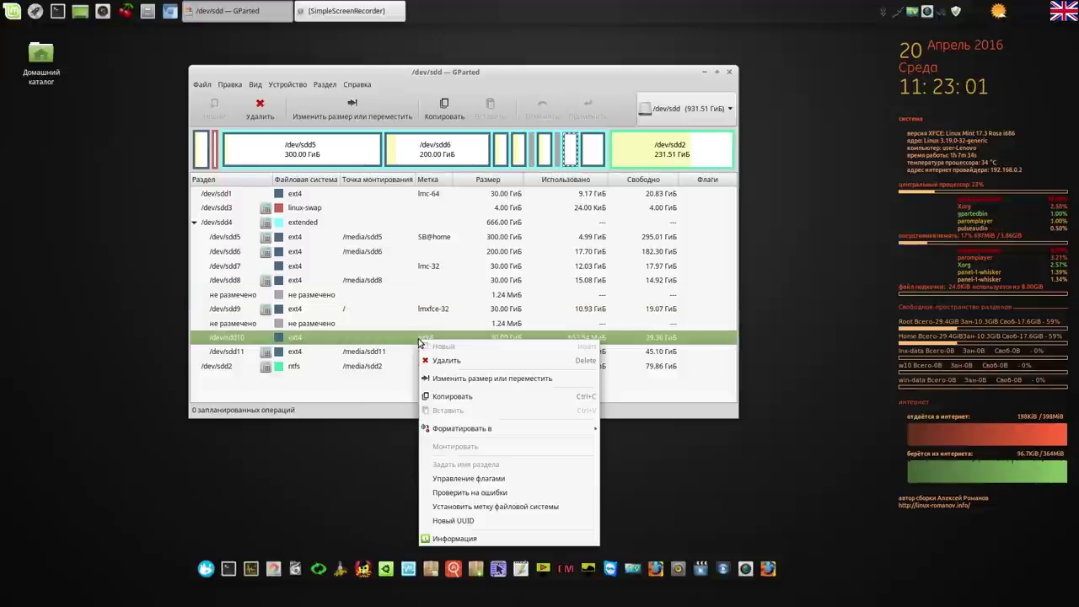
pyautogui.click(471, 507)
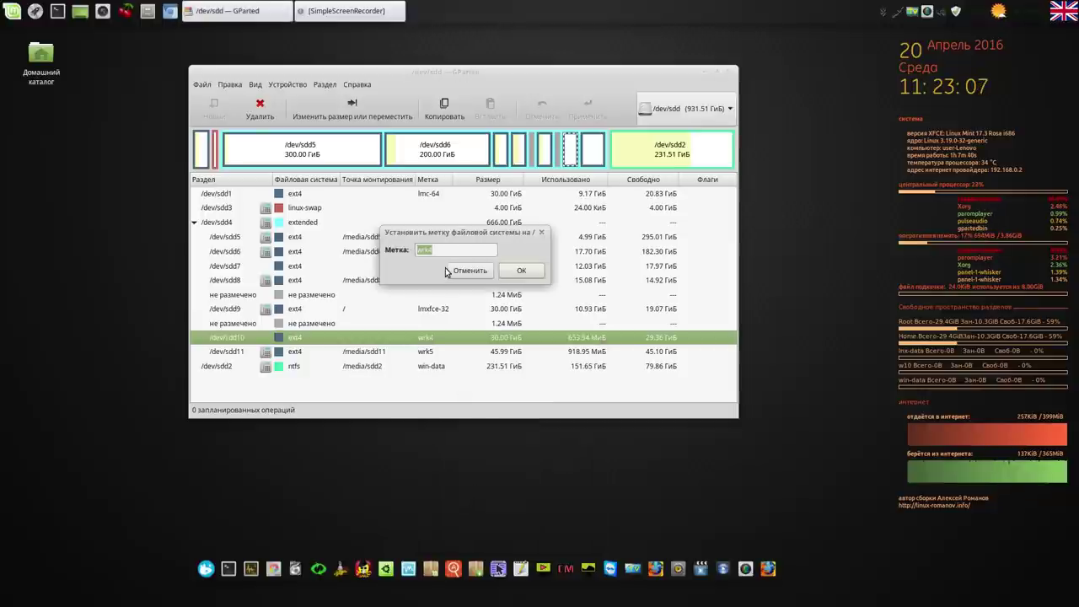
pyautogui.write('mate')
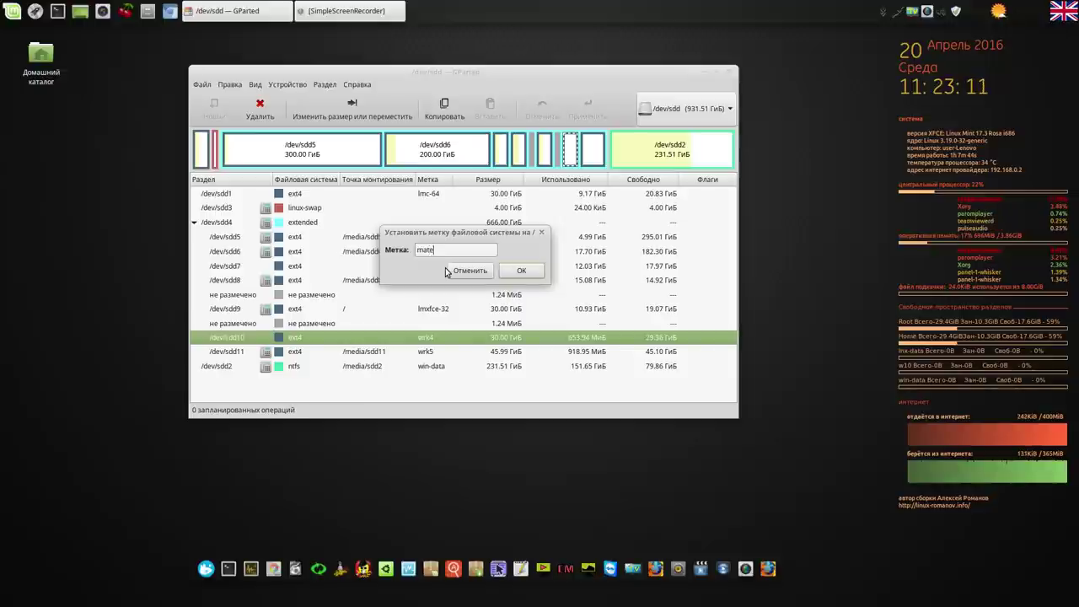
pyautogui.click(518, 276)
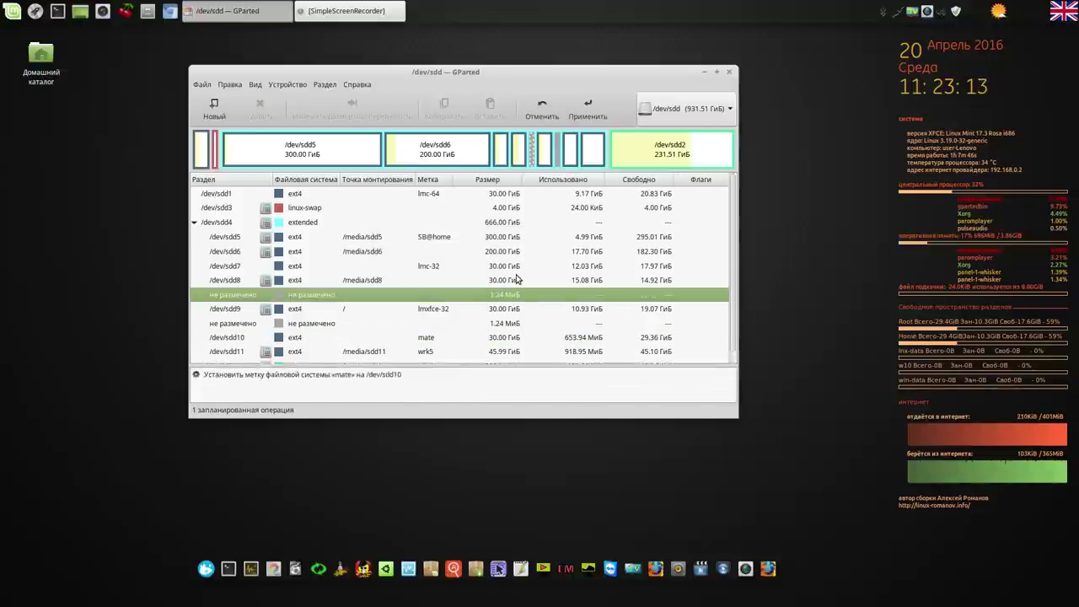
# - Apply the pending label operation to the /dev/sdd disk and close the progress dialog
pyautogui.click(582, 113)
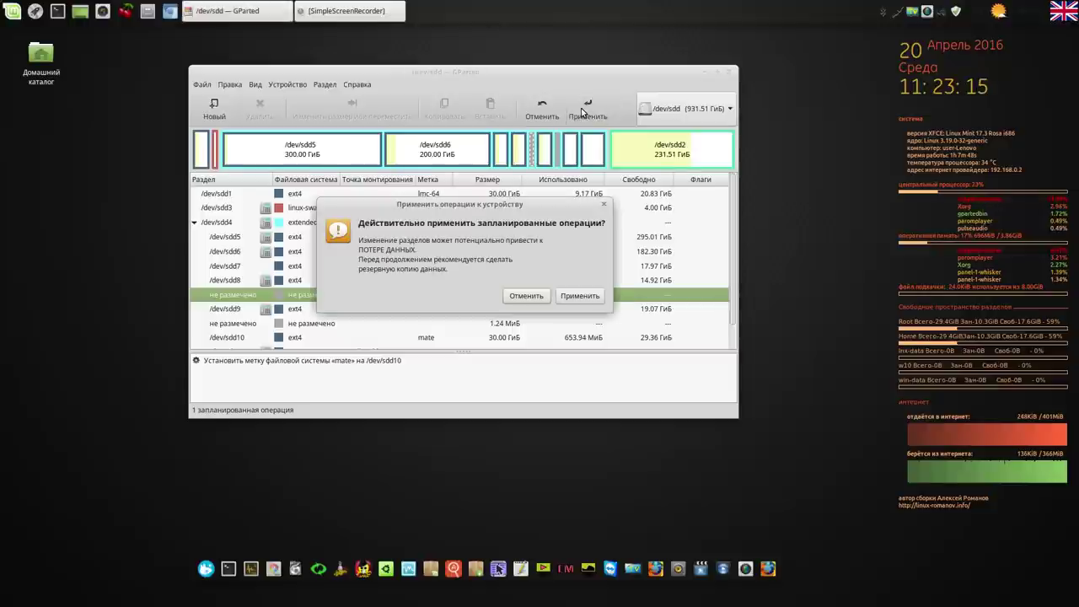
pyautogui.click(575, 297)
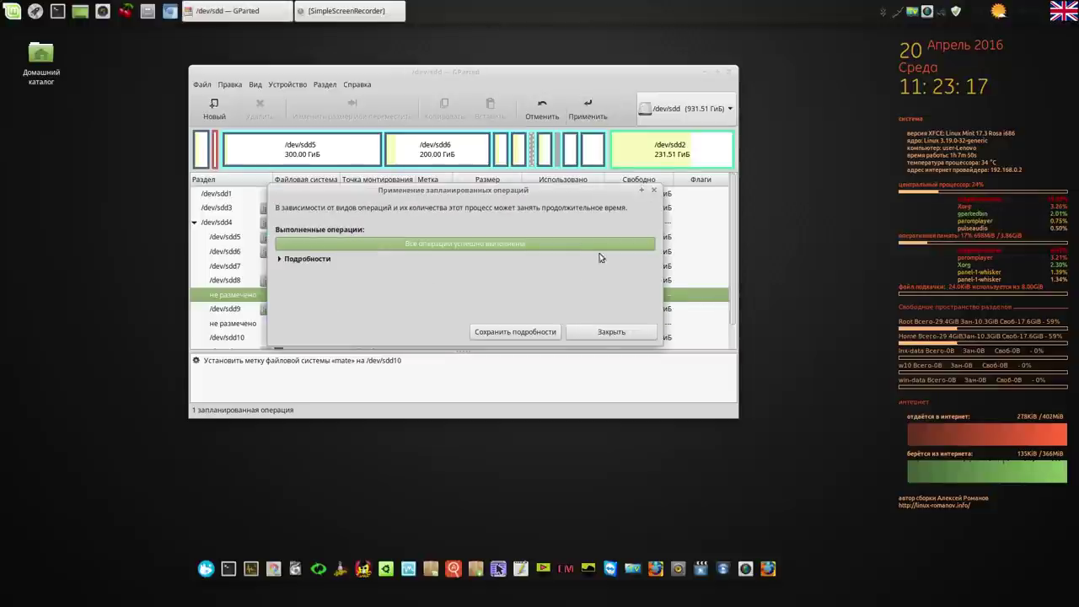
pyautogui.click(606, 332)
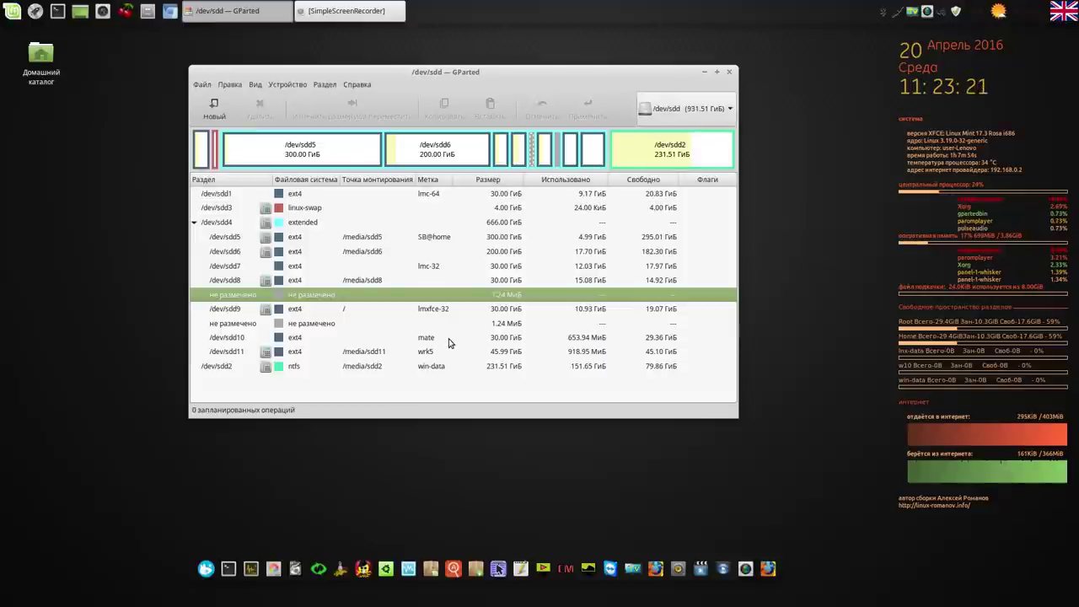
# - Extend the file system label of /dev/sdd10 to mate-32
pyautogui.click(448, 338)
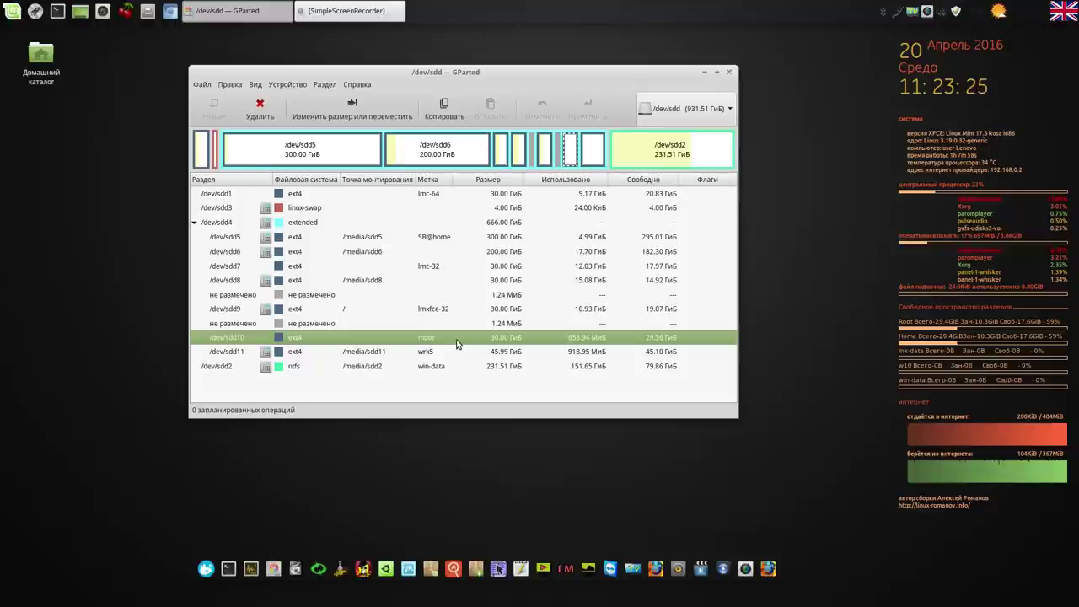
pyautogui.rightClick(456, 342)
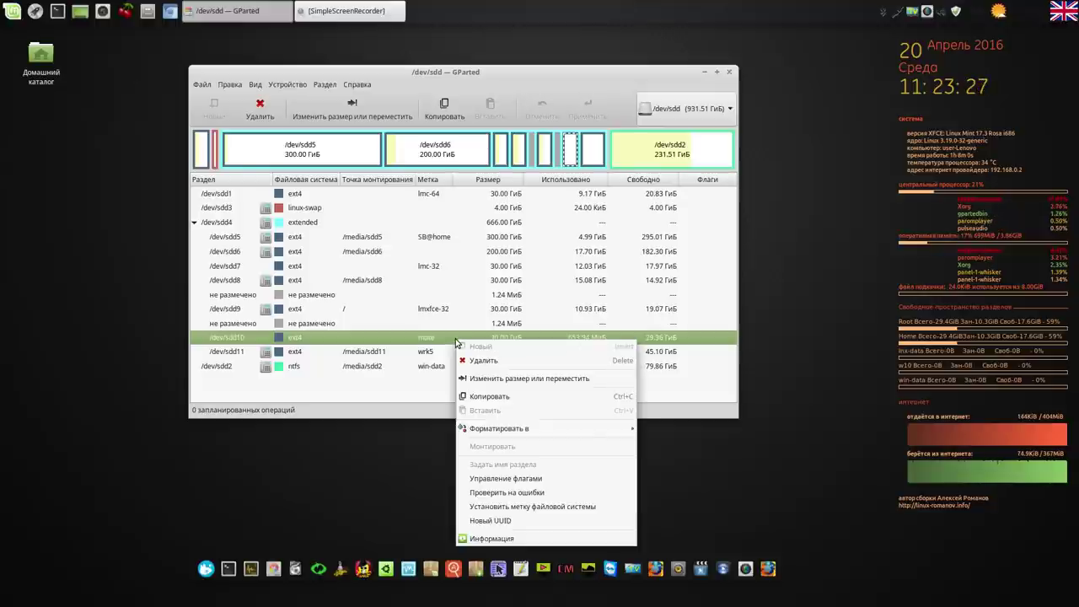
pyautogui.click(513, 507)
pyautogui.click(456, 247)
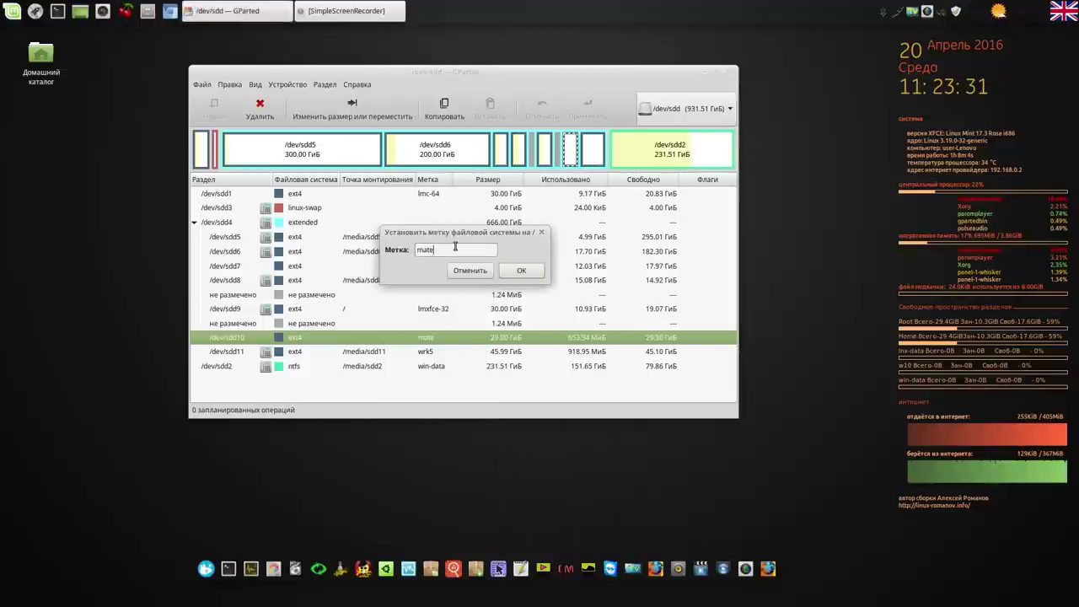
pyautogui.write('-32')
pyautogui.click(521, 270)
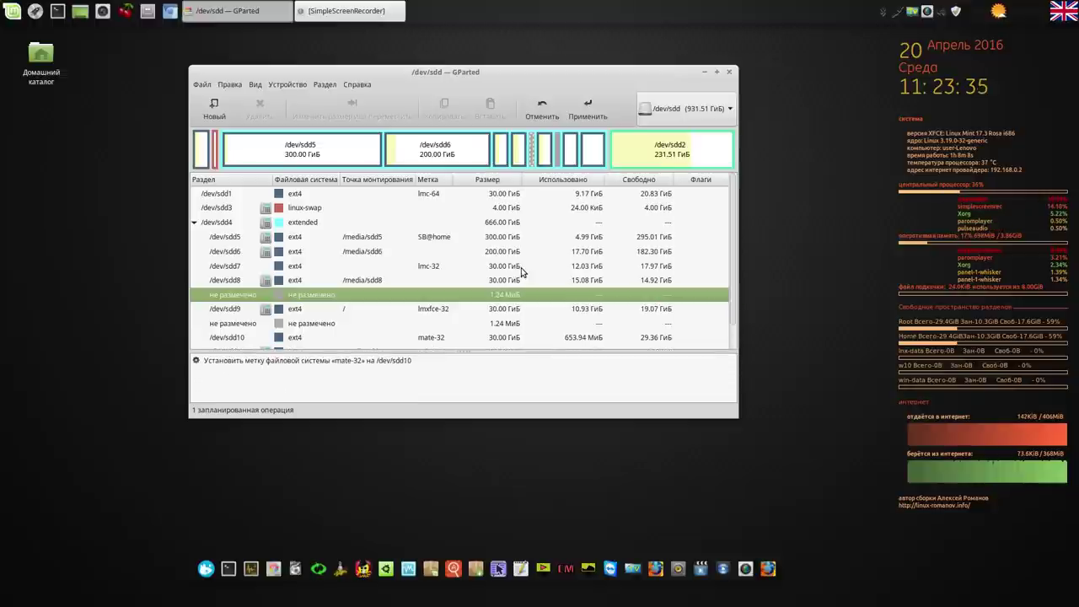
# - Apply the pending mate-32 label operation to /dev/sdd10 and close the progress dialog
pyautogui.click(591, 102)
pyautogui.click(580, 296)
pyautogui.click(604, 331)
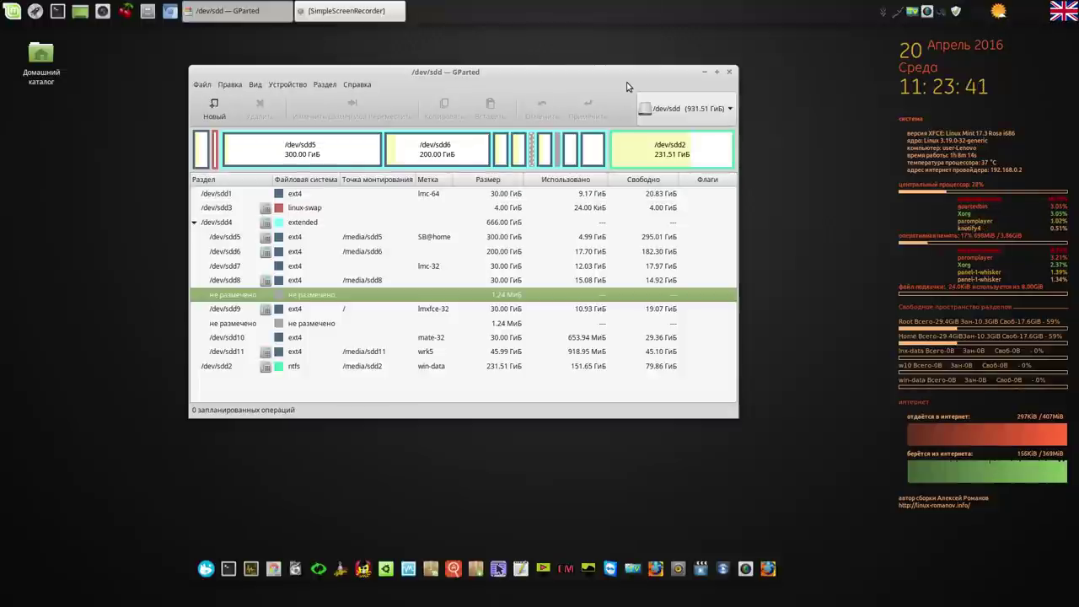
# - Examine the labels and mount points of the partitions on /dev/sdd, including /dev/sdd5 to /dev/sdd10, and close GParted
pyautogui.moveTo(616, 75); pyautogui.dragTo(571, 51)
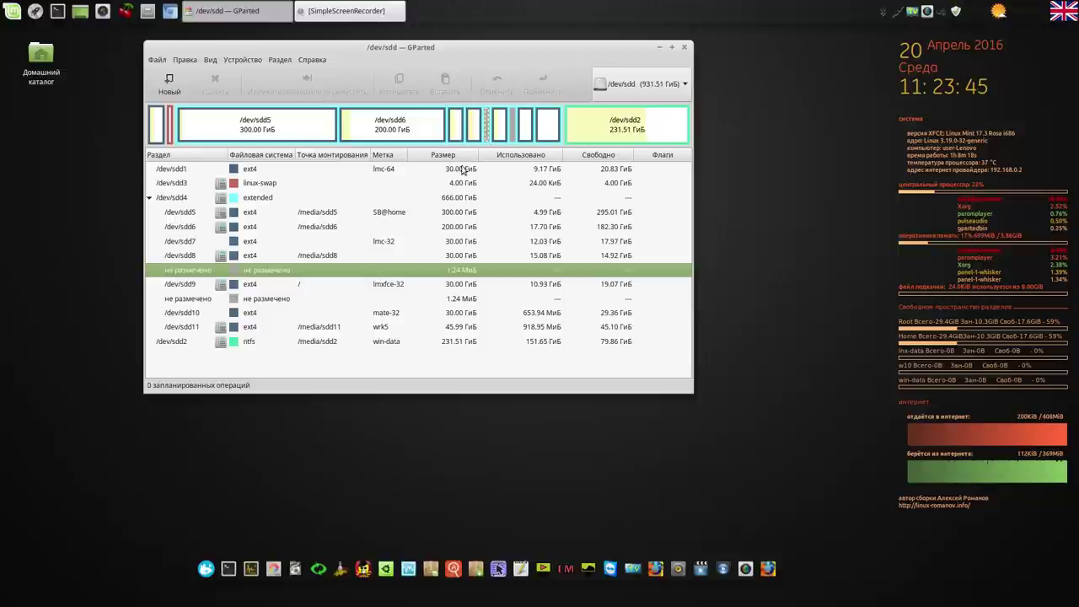
pyautogui.click(398, 172)
pyautogui.click(396, 212)
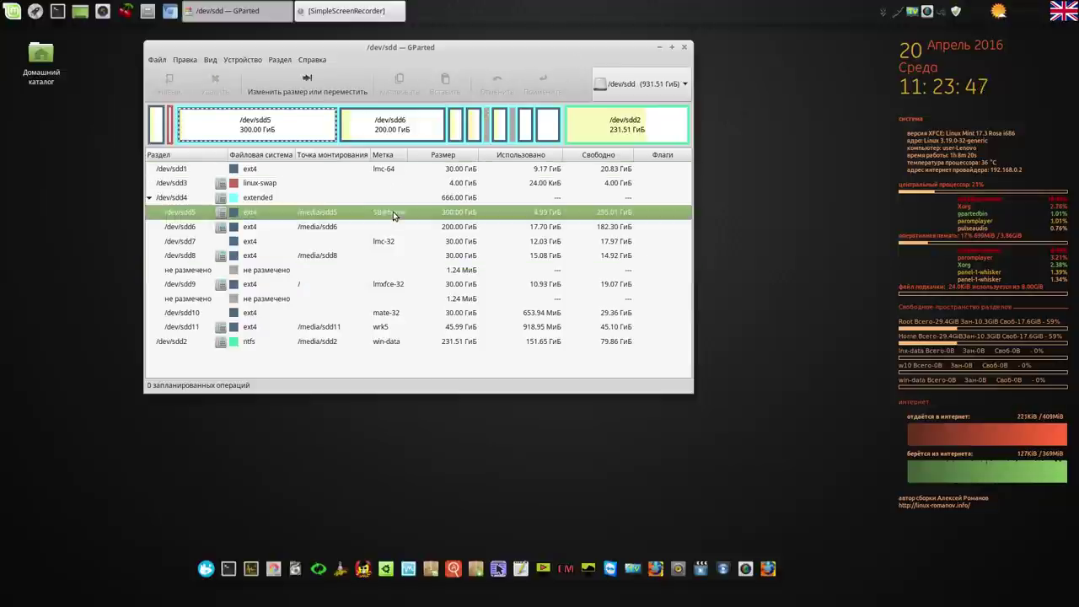
pyautogui.click(392, 242)
pyautogui.click(394, 283)
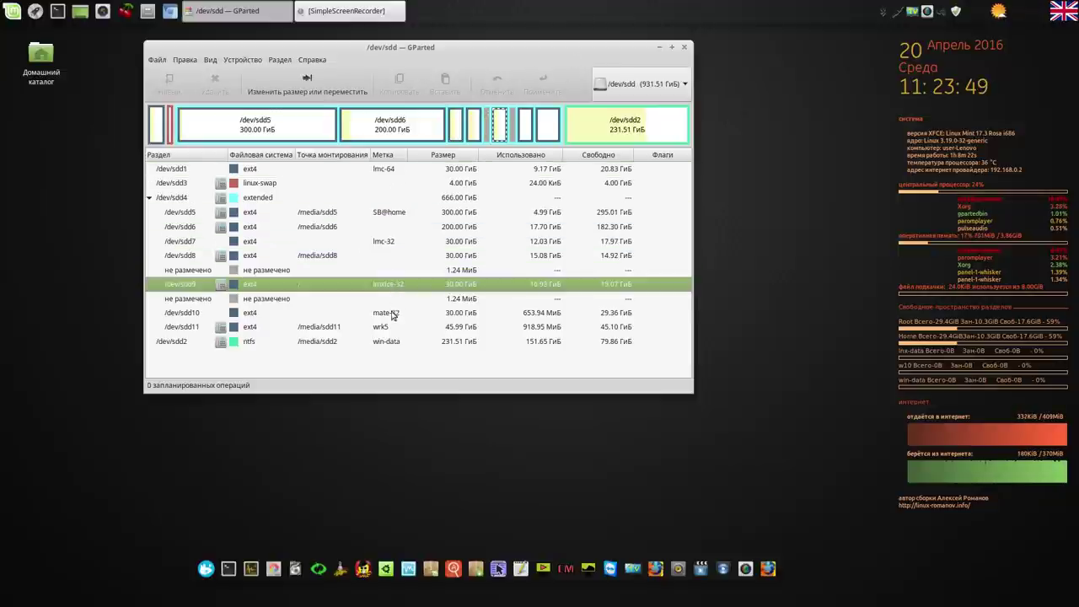
pyautogui.click(394, 314)
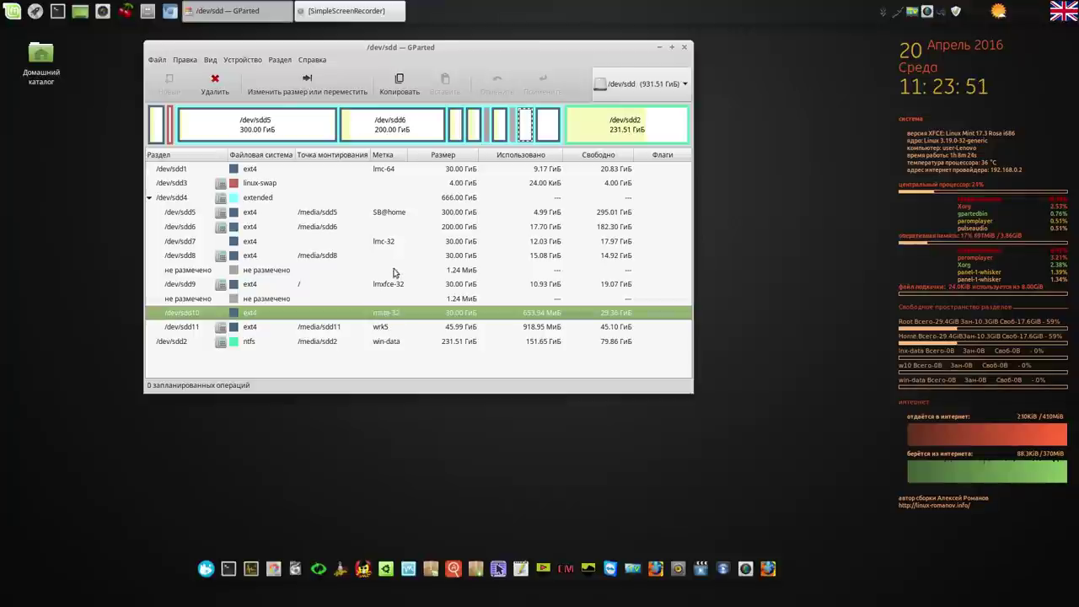
pyautogui.click(328, 257)
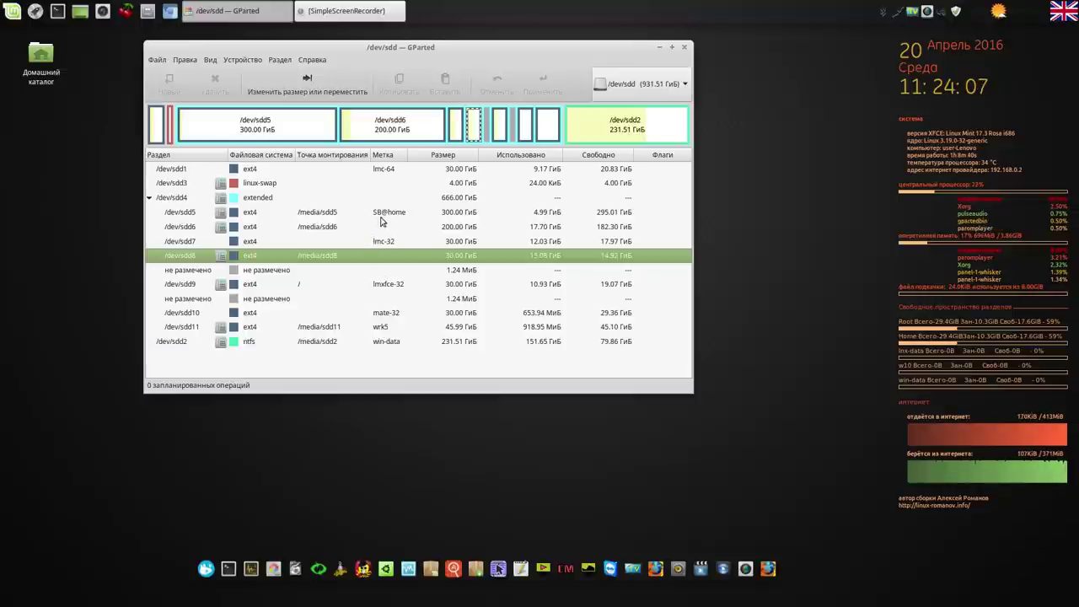
pyautogui.click(684, 47)
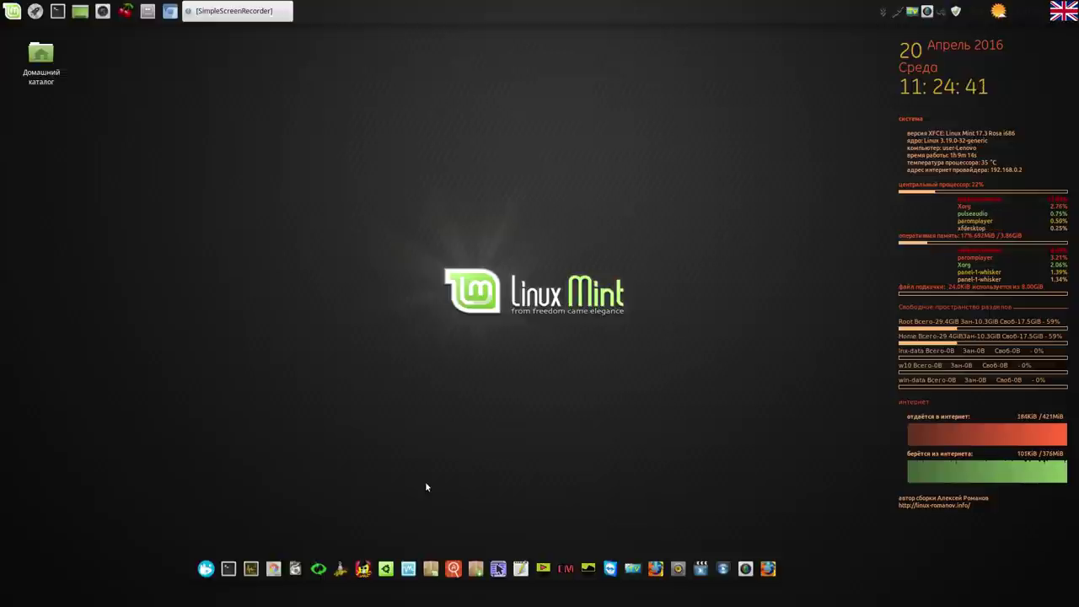
# - Launch qt4-fsarchiver and authorise it with the administrator password
pyautogui.click(296, 569)
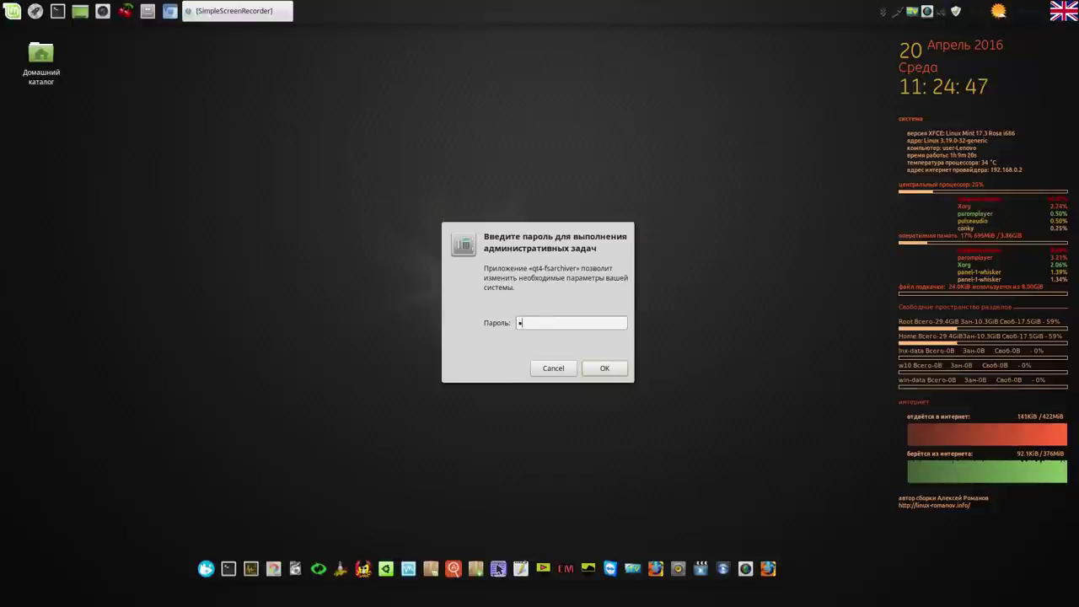
pyautogui.click(604, 368)
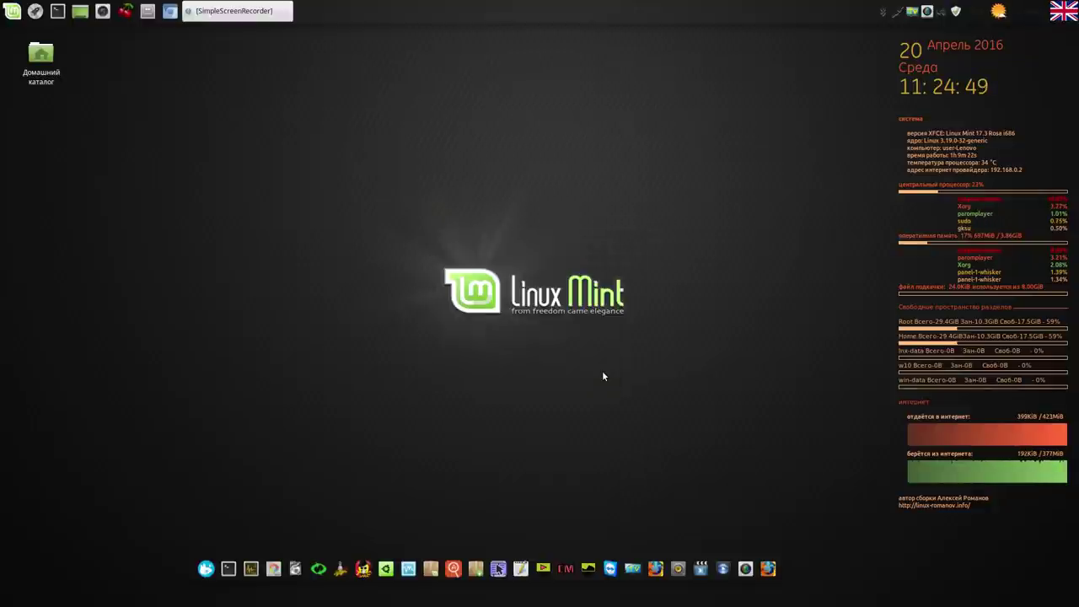
pyautogui.click(589, 327)
# - Reposition and enlarge the qt4-fsarchiver window, examine its partition backup options with sda2 selected, and close it
pyautogui.moveTo(615, 100); pyautogui.dragTo(397, 52)
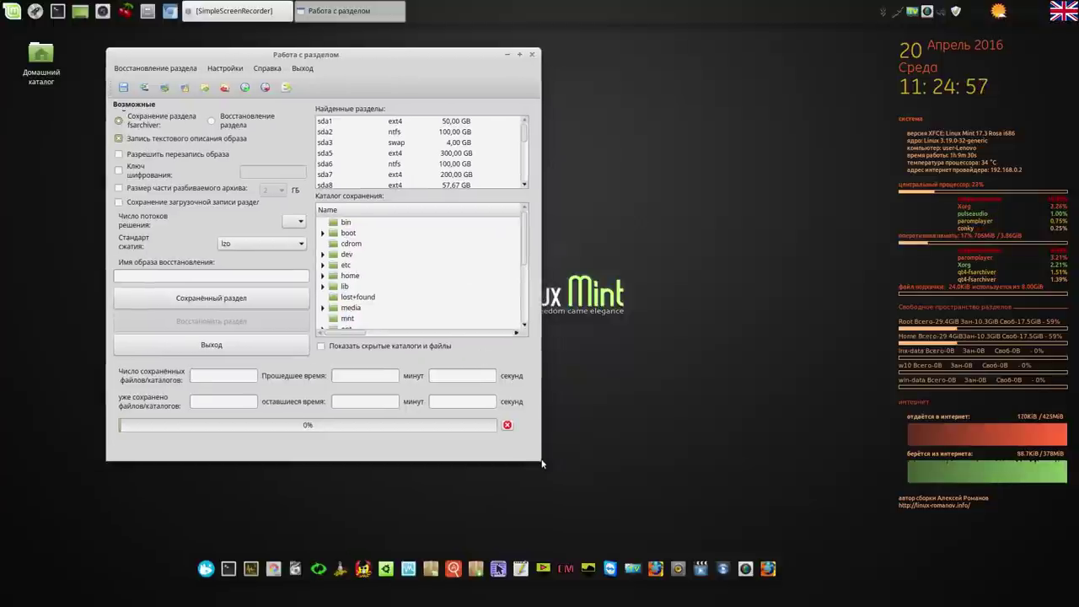
pyautogui.moveTo(541, 462); pyautogui.dragTo(579, 472)
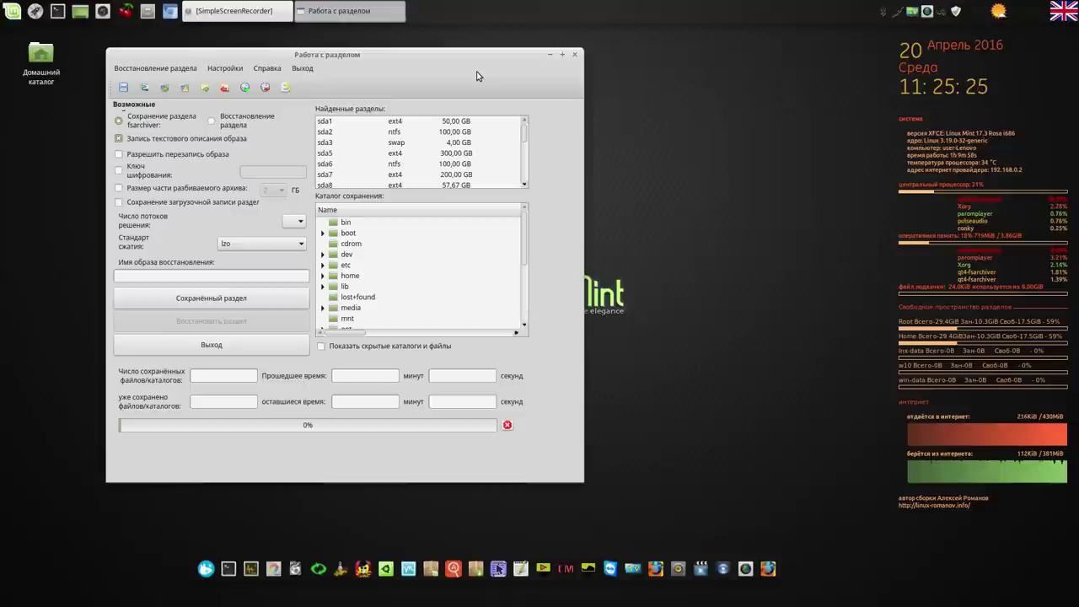
pyautogui.click(445, 134)
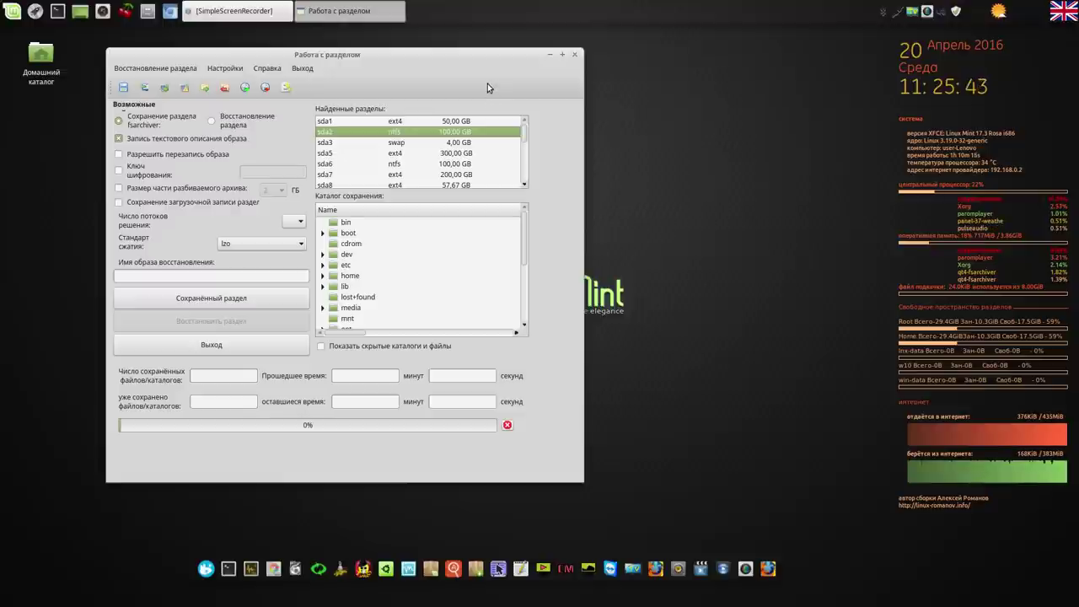
pyautogui.click(575, 56)
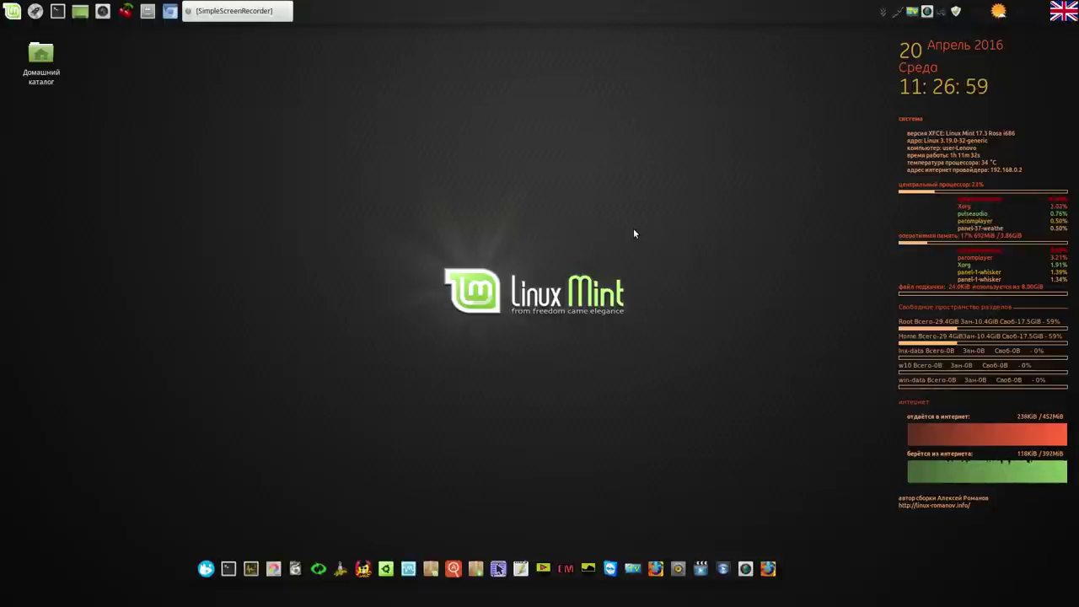
# - Open the Linux Mint 17.3 "Rosa" Xfce release post in Chromium and highlight its memory, disk space and screen resolution requirements
pyautogui.click(169, 13)
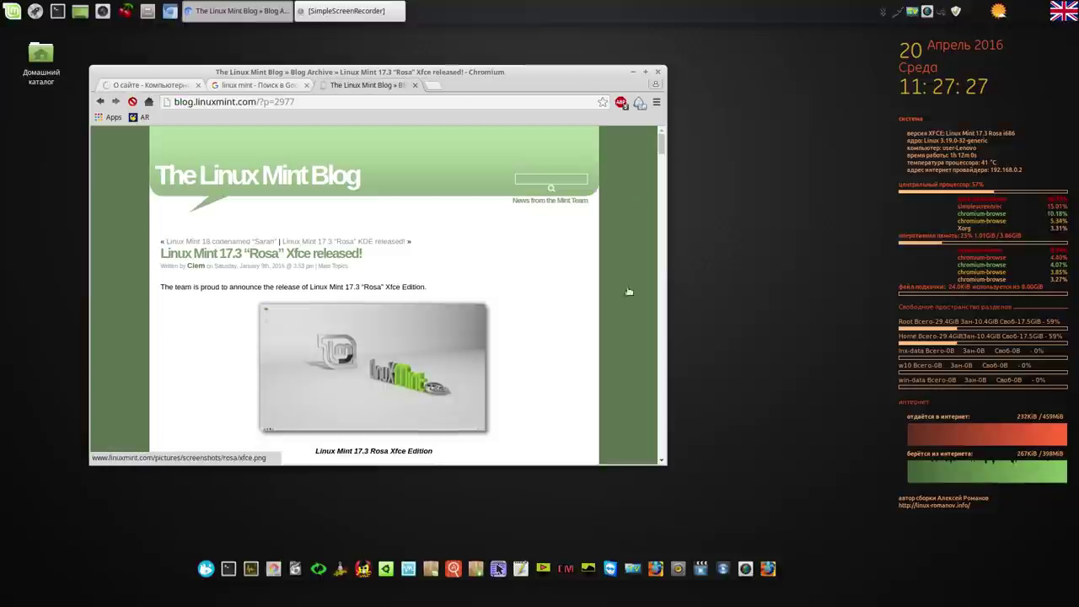
pyautogui.moveTo(663, 152); pyautogui.dragTo(663, 183)
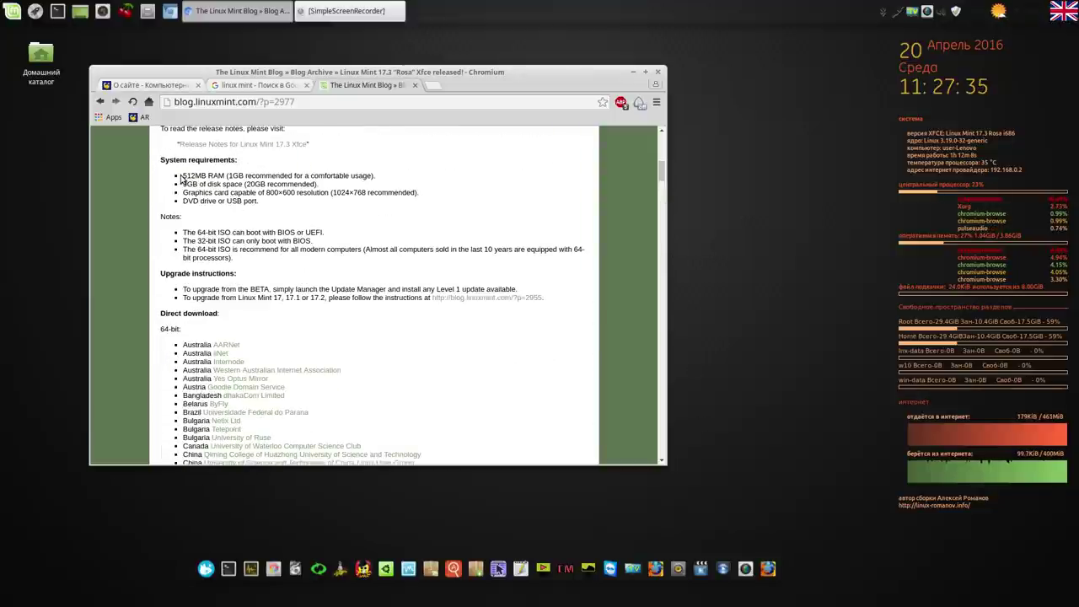
pyautogui.moveTo(182, 175); pyautogui.dragTo(210, 175)
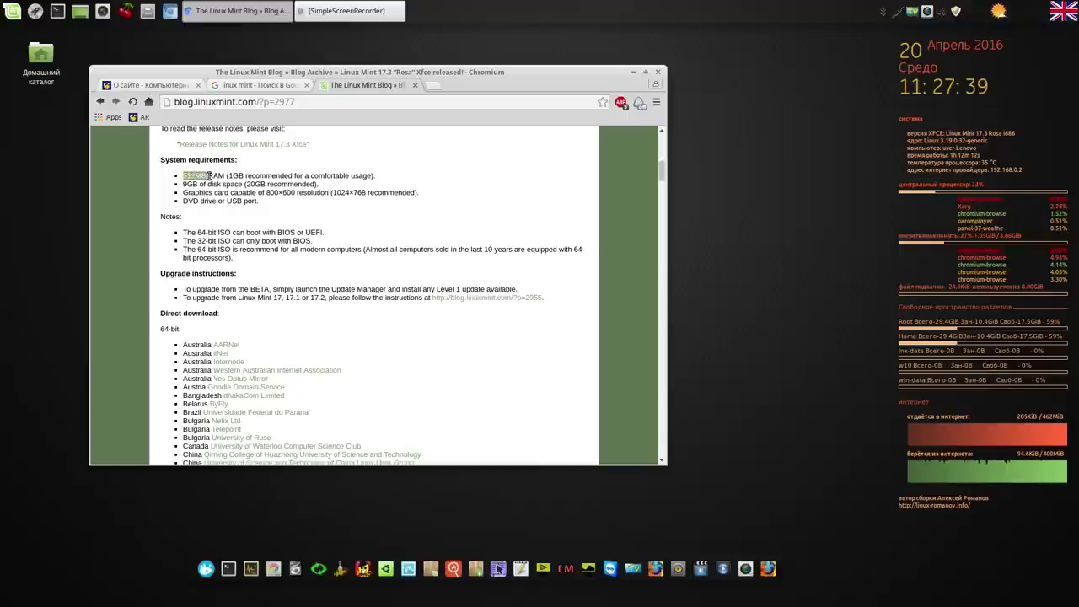
pyautogui.moveTo(210, 175); pyautogui.dragTo(245, 176)
pyautogui.click(166, 201)
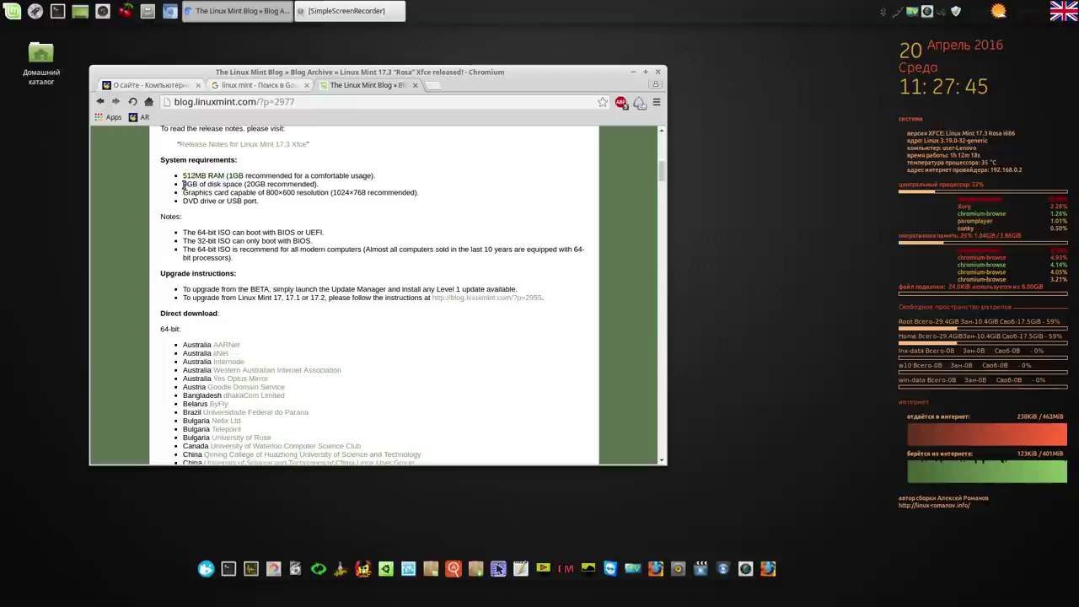
pyautogui.moveTo(183, 184); pyautogui.dragTo(199, 185)
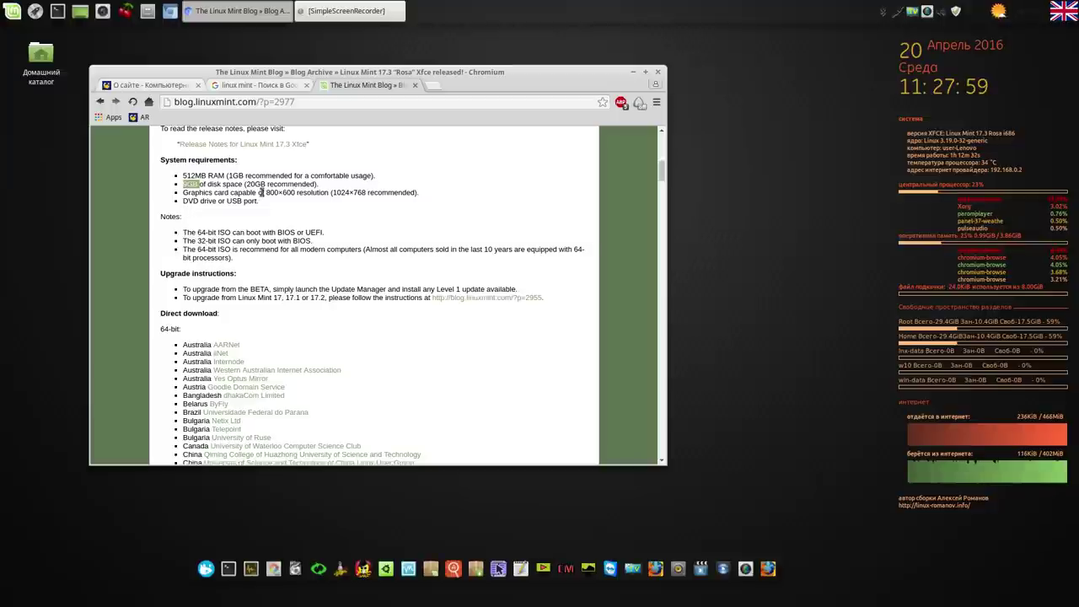
pyautogui.moveTo(266, 192); pyautogui.dragTo(414, 211)
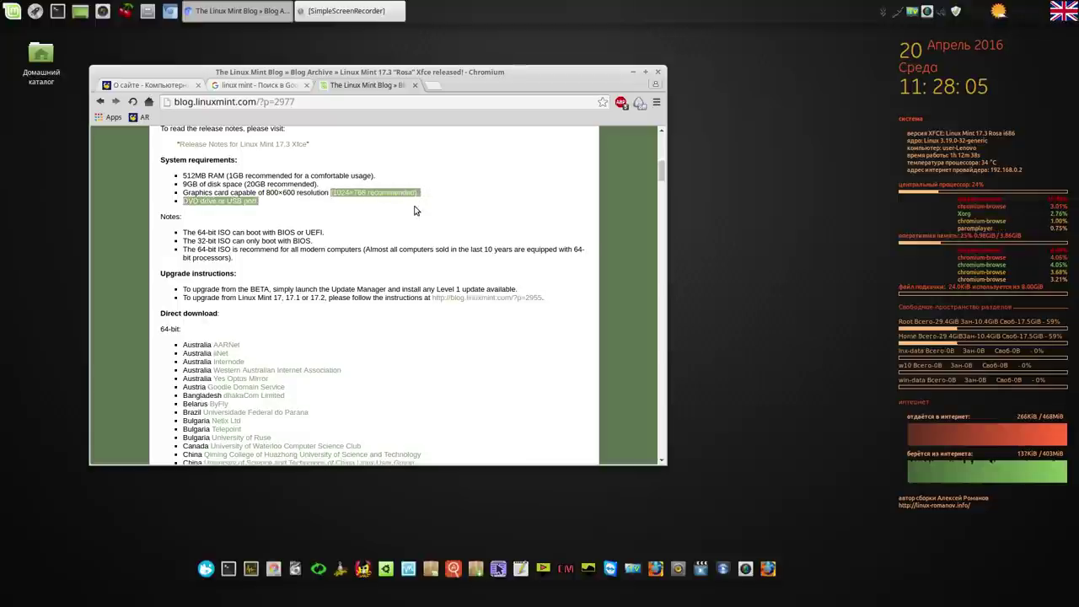
pyautogui.click(406, 222)
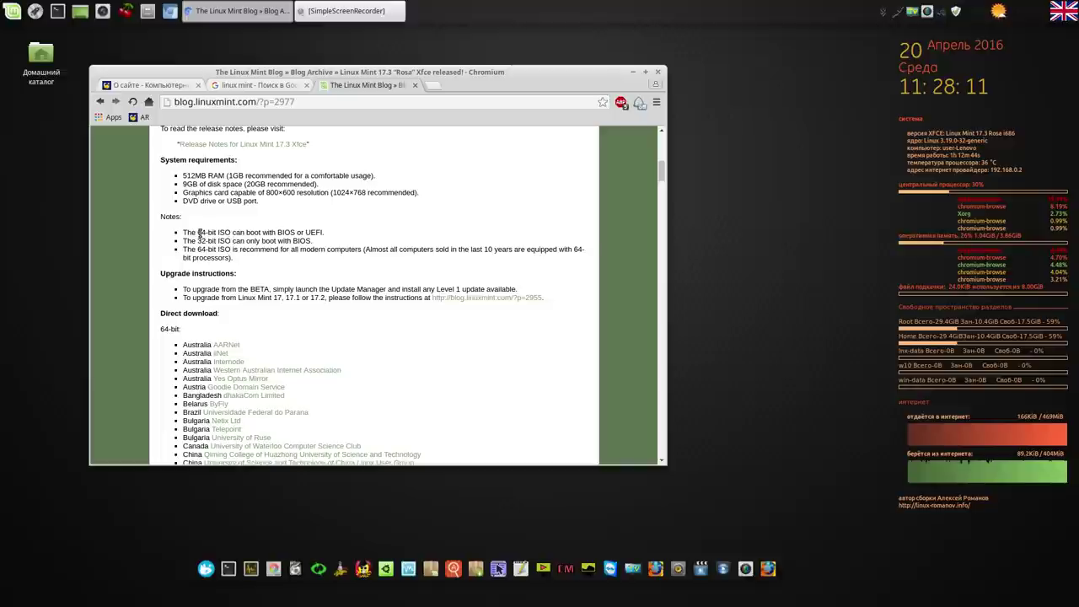
# - Highlight the release notes on BIOS and UEFI booting of the 64-bit and 32-bit ISOs and close Chromium
pyautogui.moveTo(198, 233); pyautogui.dragTo(374, 234)
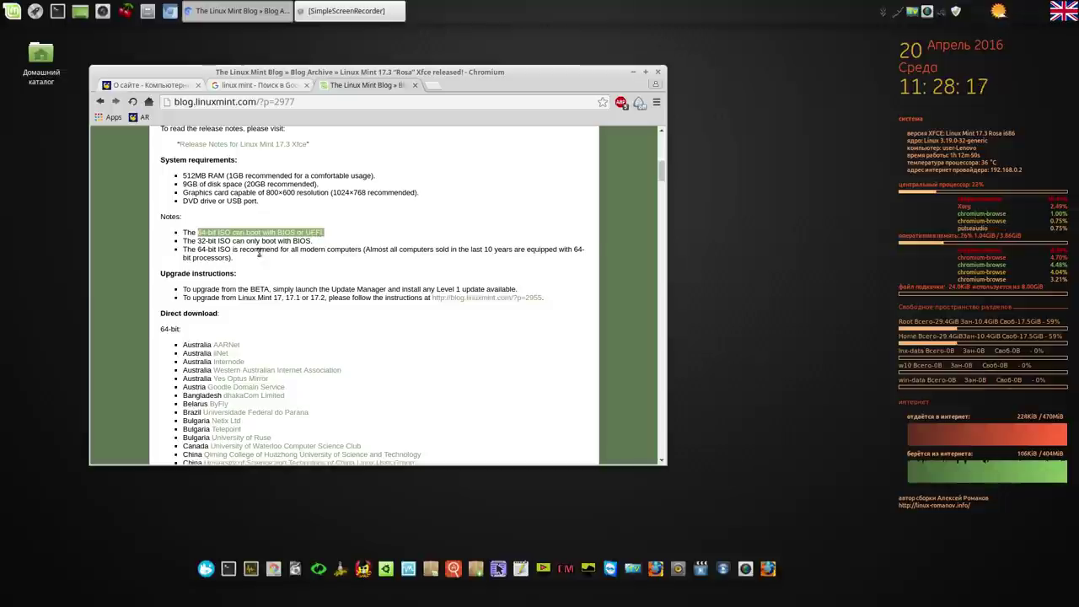
pyautogui.moveTo(198, 242); pyautogui.dragTo(333, 244)
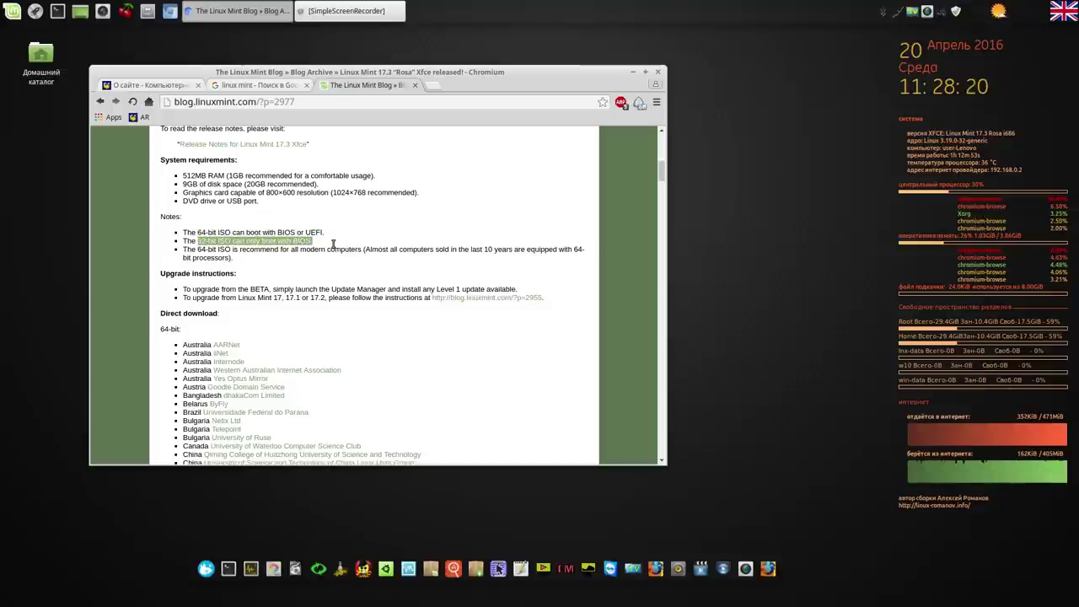
pyautogui.click(297, 272)
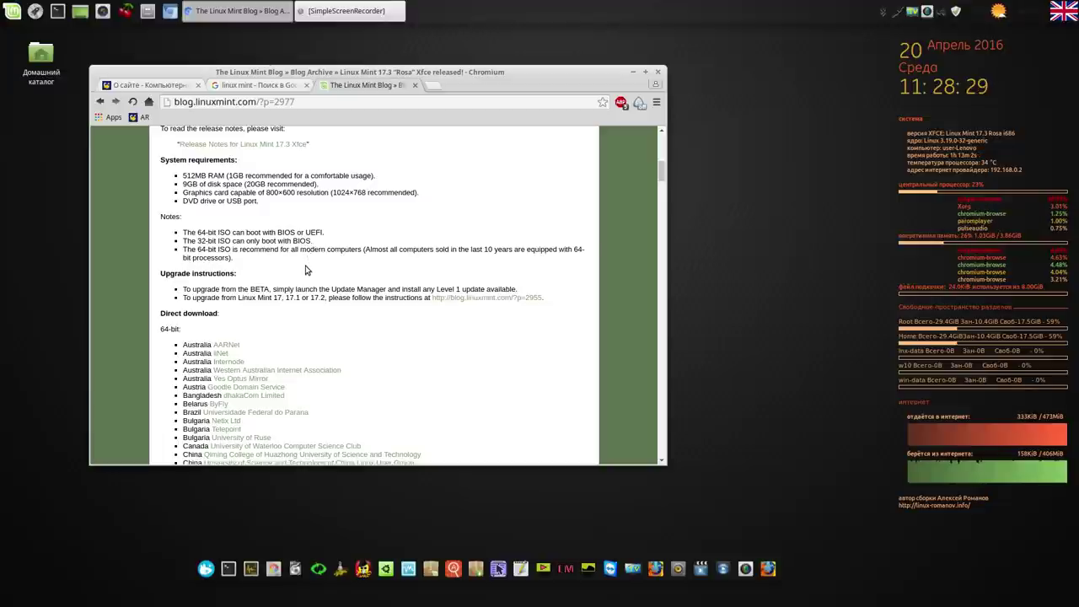
pyautogui.click(658, 75)
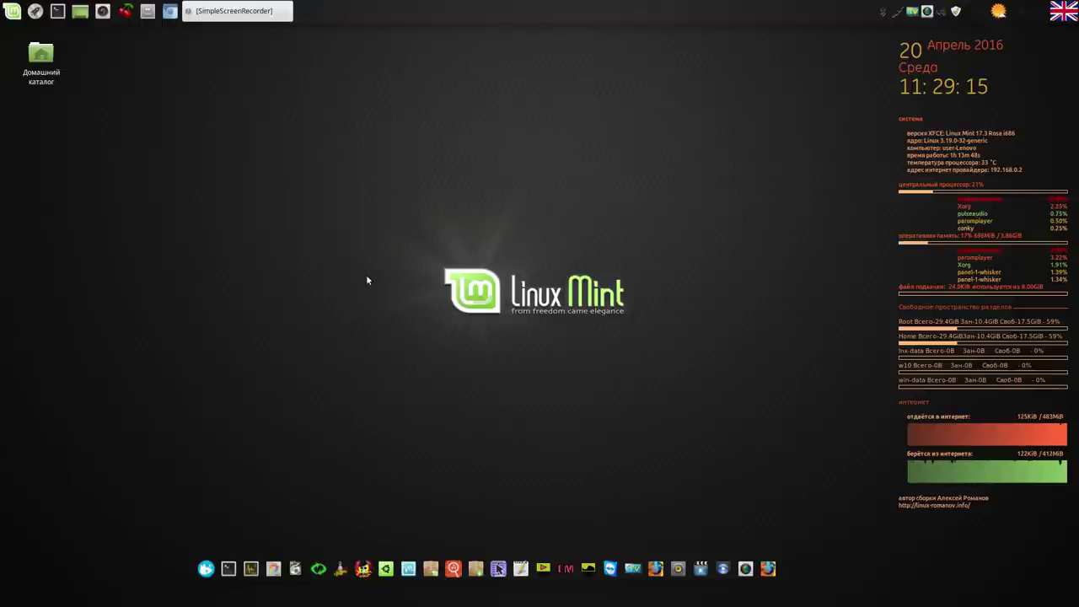
# - Launch Super Boot Manager, authorise it with the root password, and choose English as its language
pyautogui.click(367, 573)
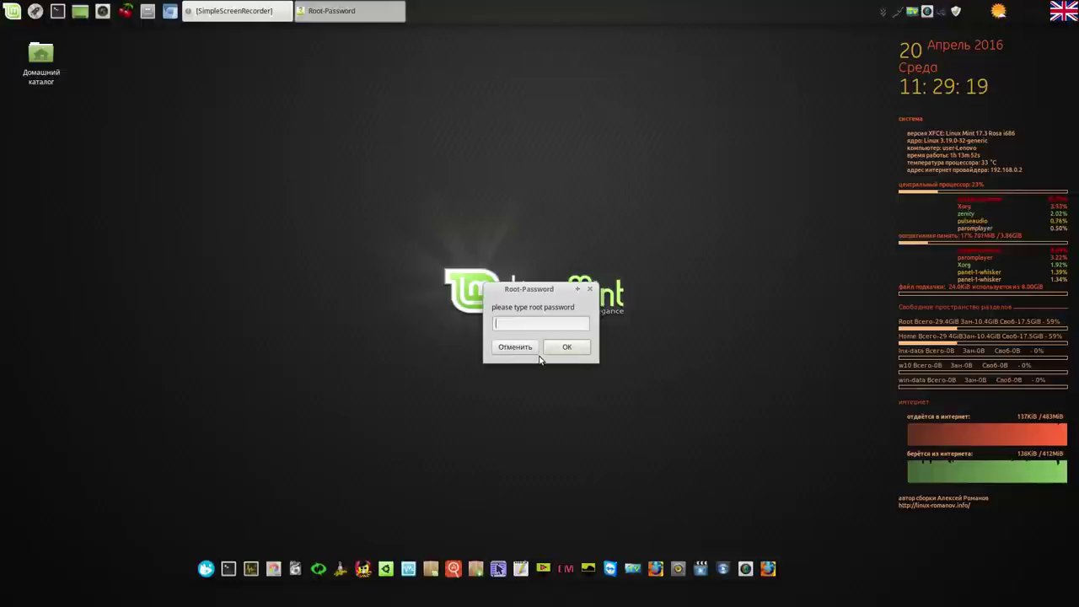
pyautogui.write('****')
pyautogui.click(567, 346)
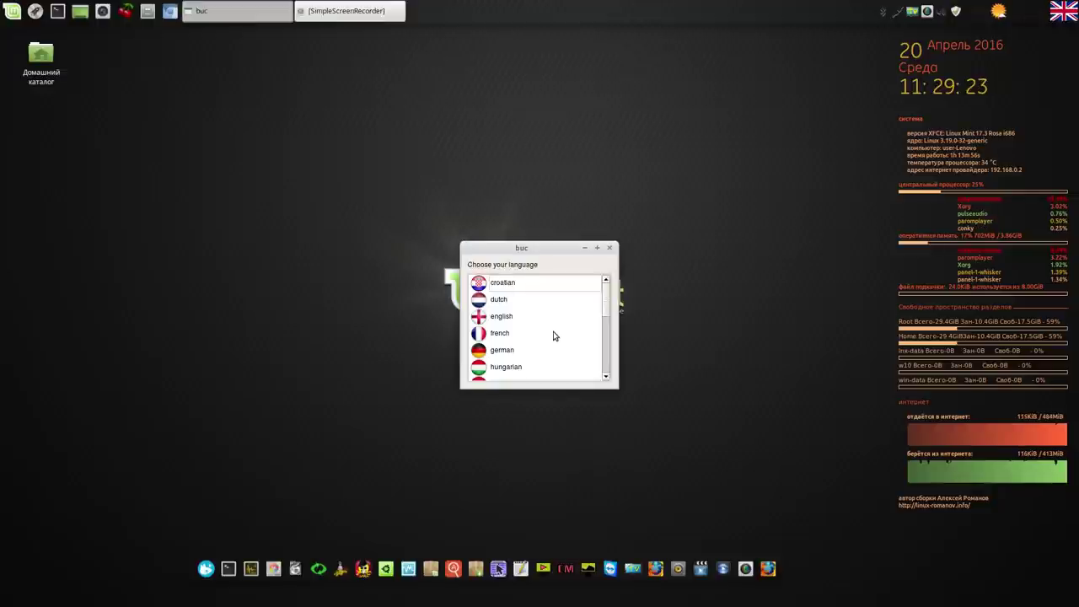
pyautogui.click(504, 316)
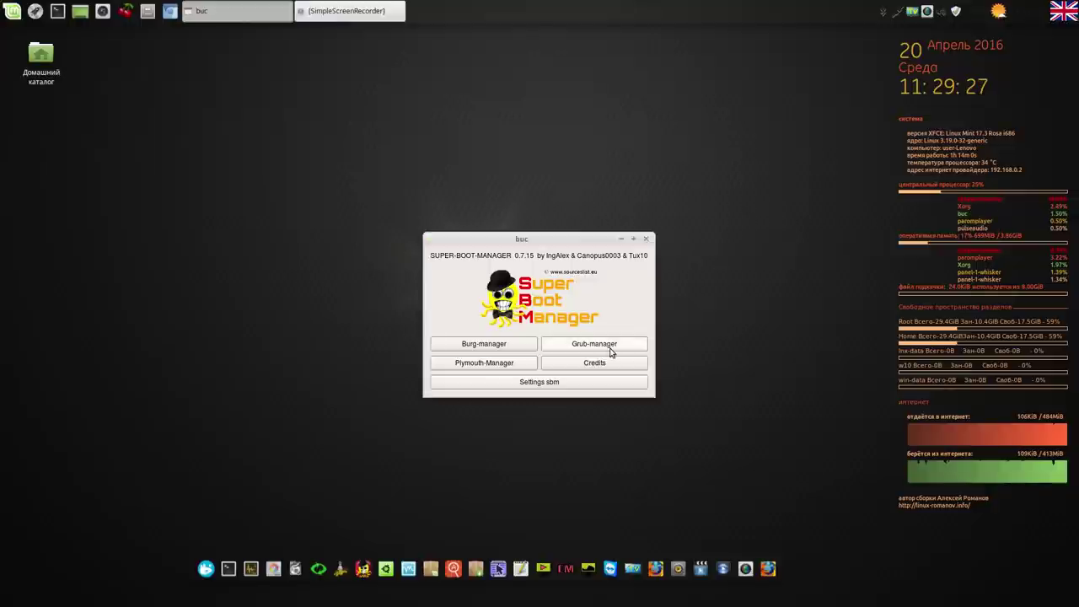
# - Preview the boot menu with grub-emu in Grub-manager and close Super Boot Manager
pyautogui.click(595, 344)
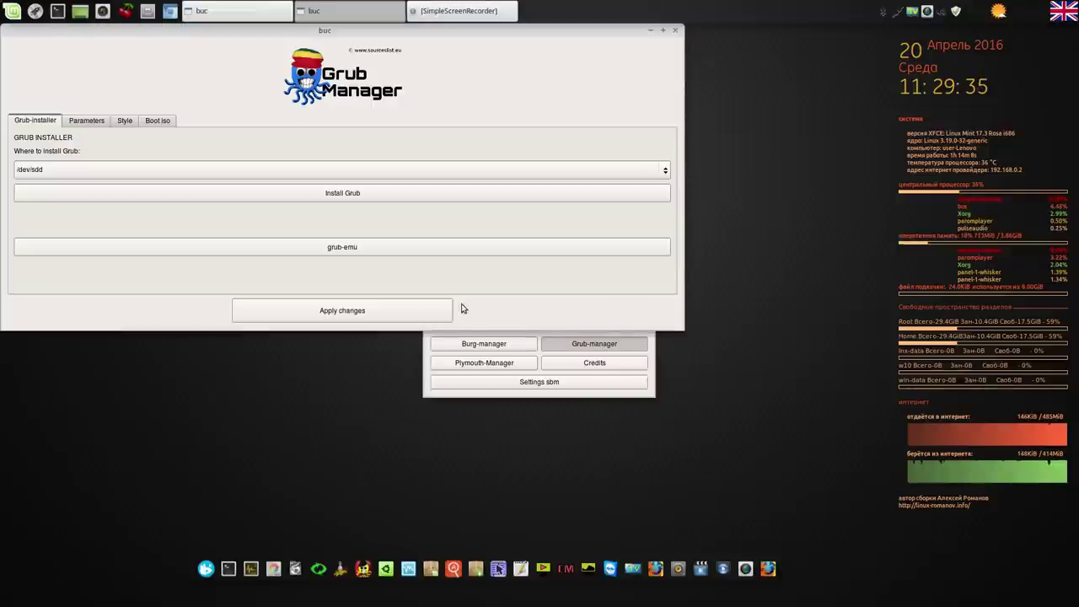
pyautogui.click(412, 247)
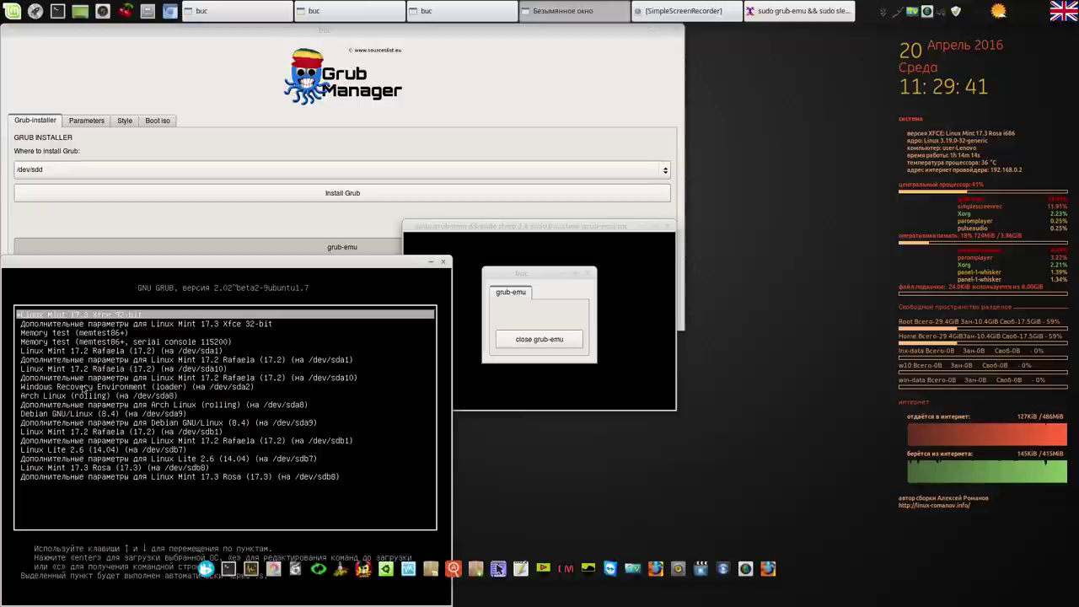
pyautogui.click(552, 341)
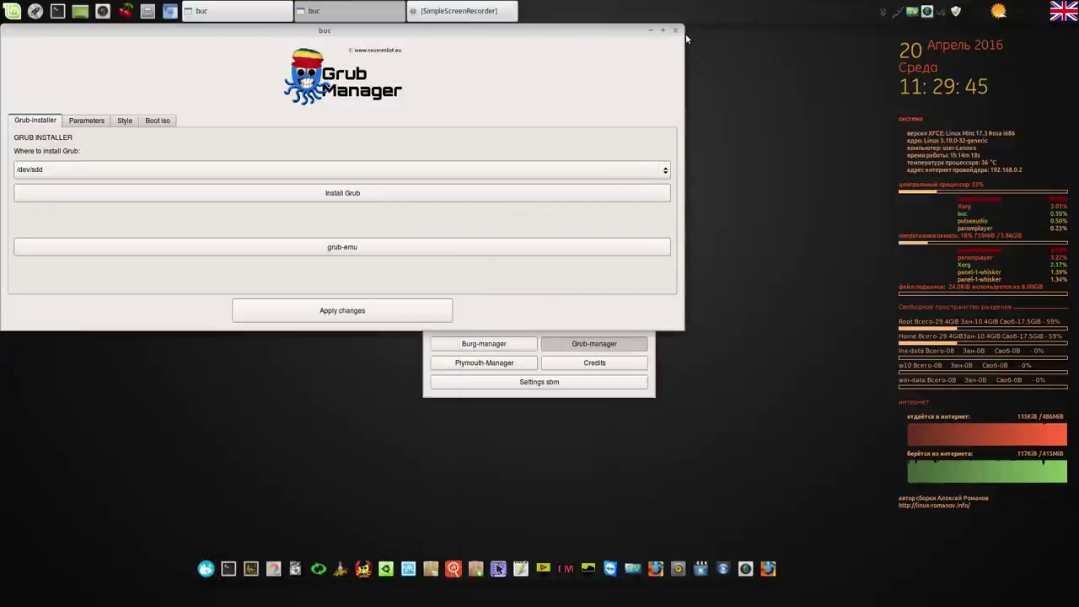
pyautogui.click(675, 30)
pyautogui.moveTo(622, 234); pyautogui.dragTo(798, 73)
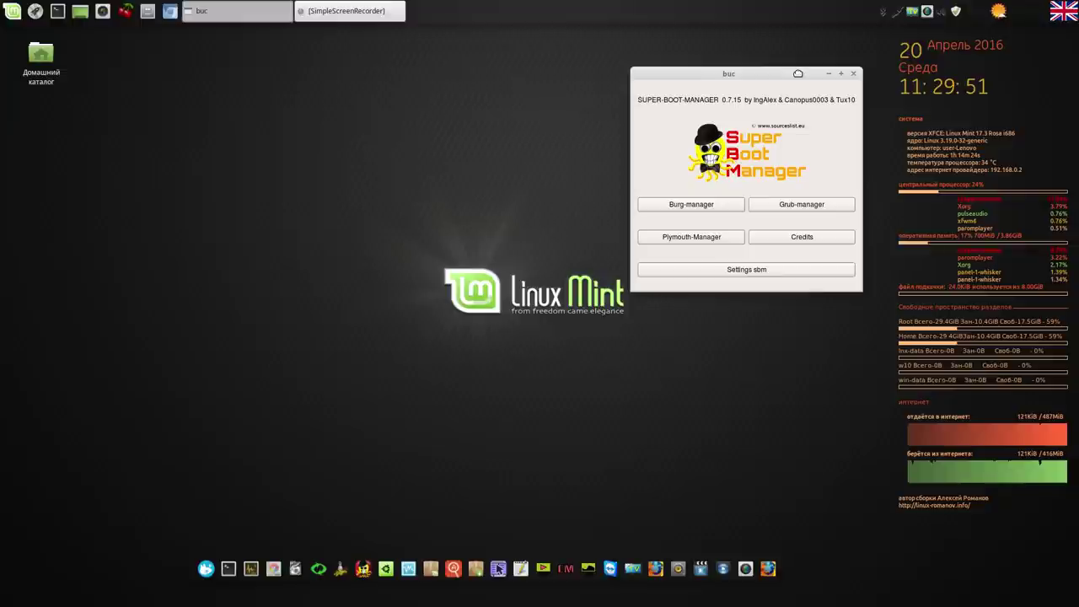
pyautogui.click(853, 74)
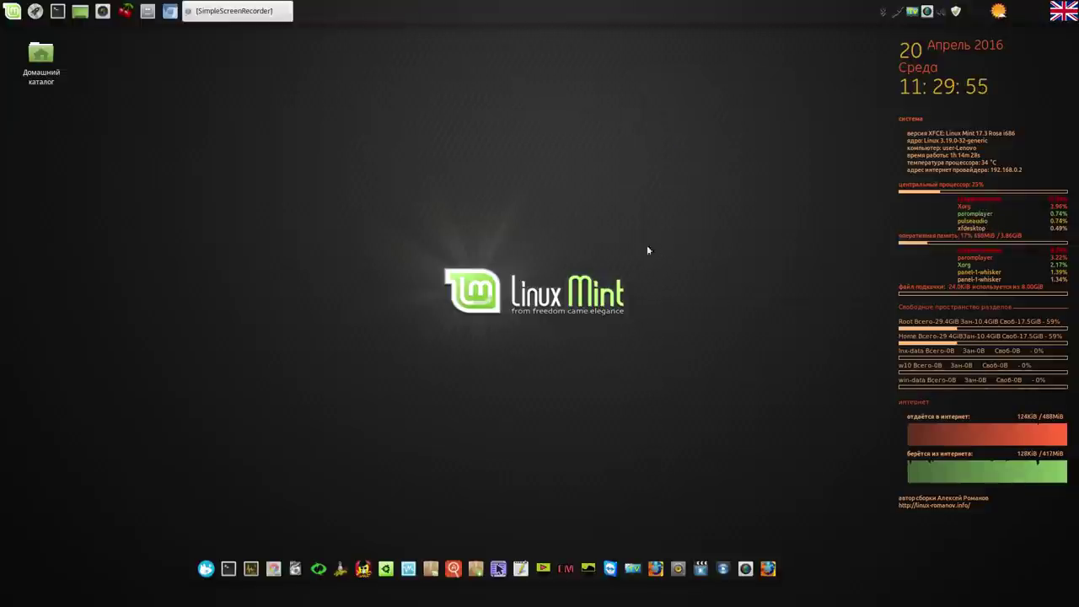